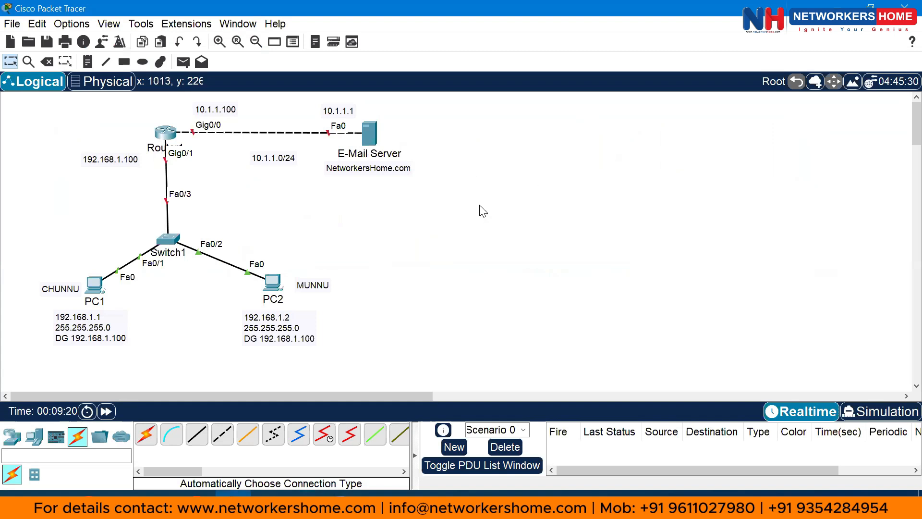
Reposition the 10.1.1.0/24, 192.168.1.100 and PC2 address notes, lifting 192.168.1.100 beside the router
drag(468, 203, 313, 92)
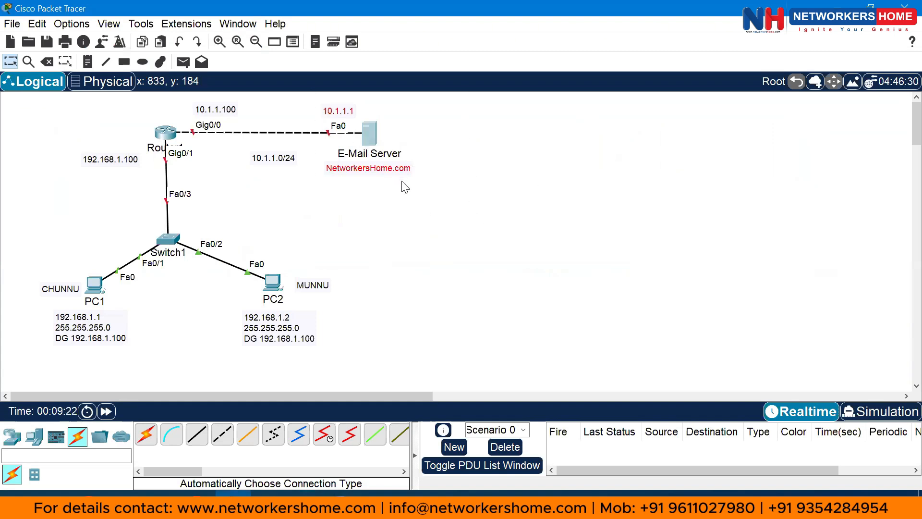
click(414, 189)
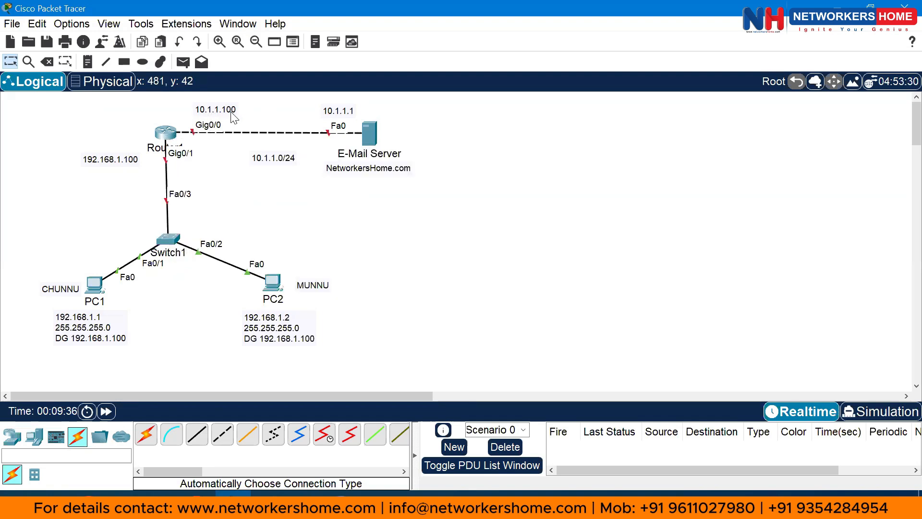
drag(275, 159, 272, 154)
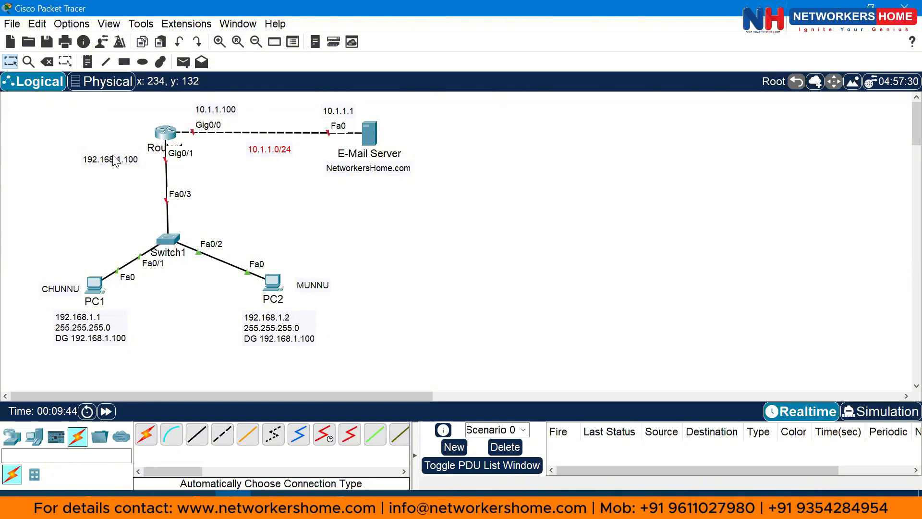
drag(113, 156, 108, 144)
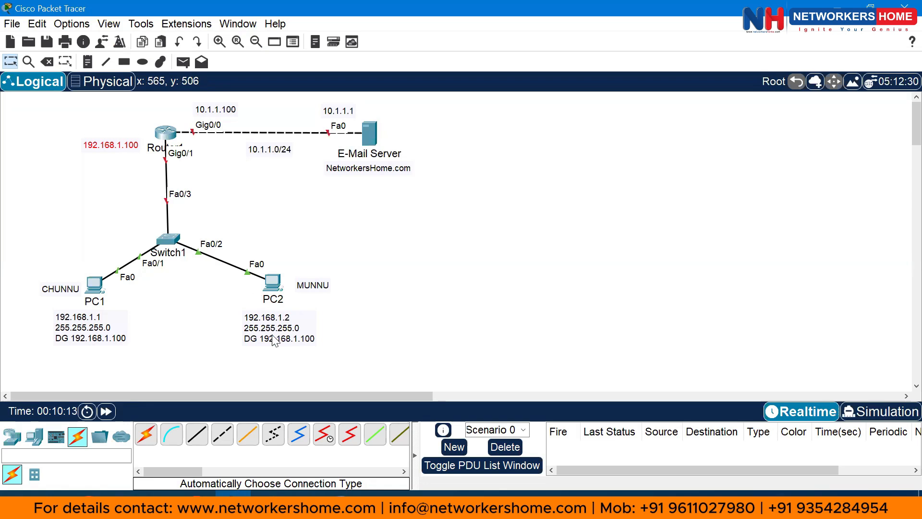
drag(278, 335, 279, 333)
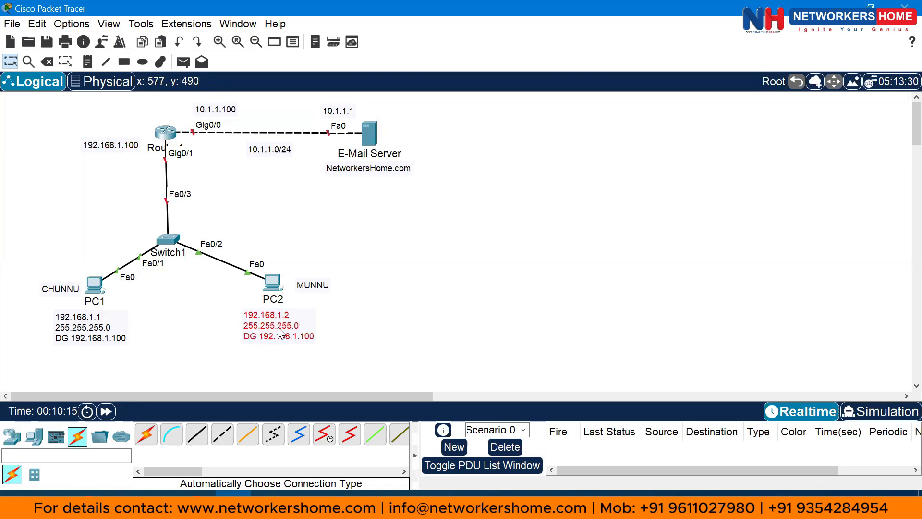
click(391, 316)
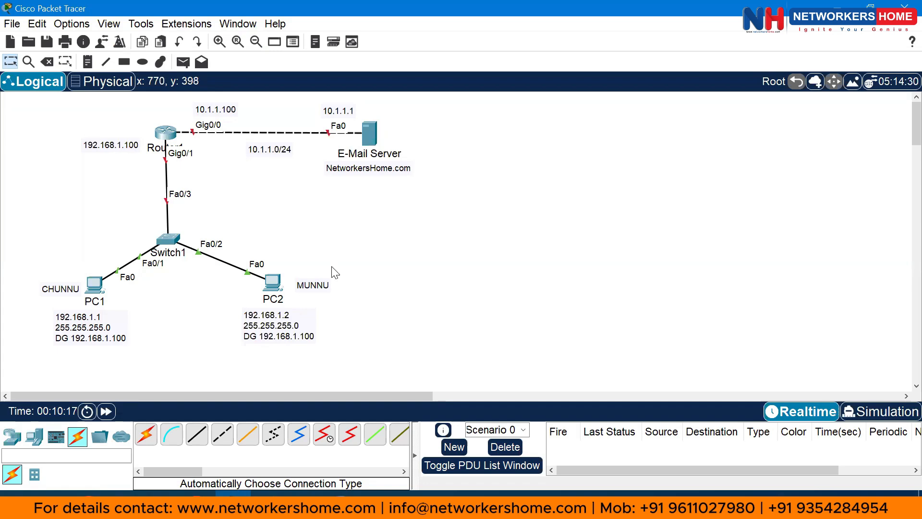
Bring up the E-Mail Server's Desktop IP Configuration panel beside the topology
click(97, 284)
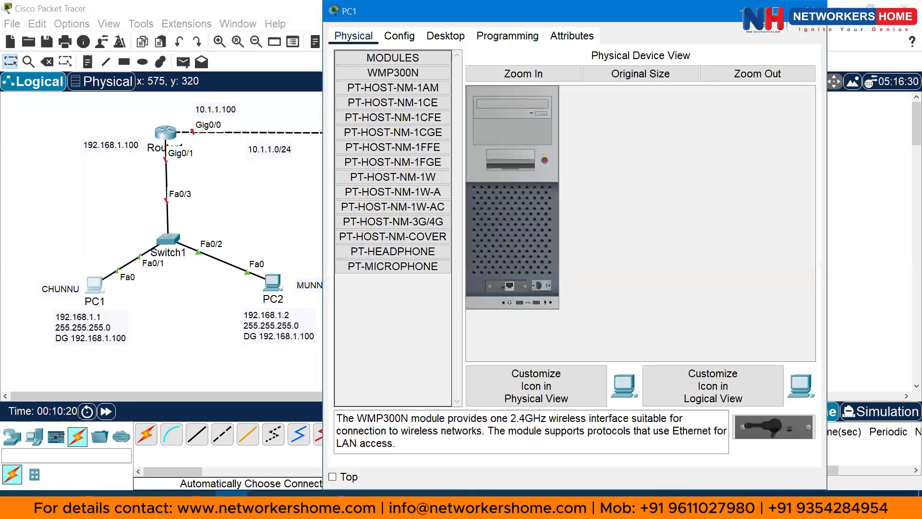
click(272, 150)
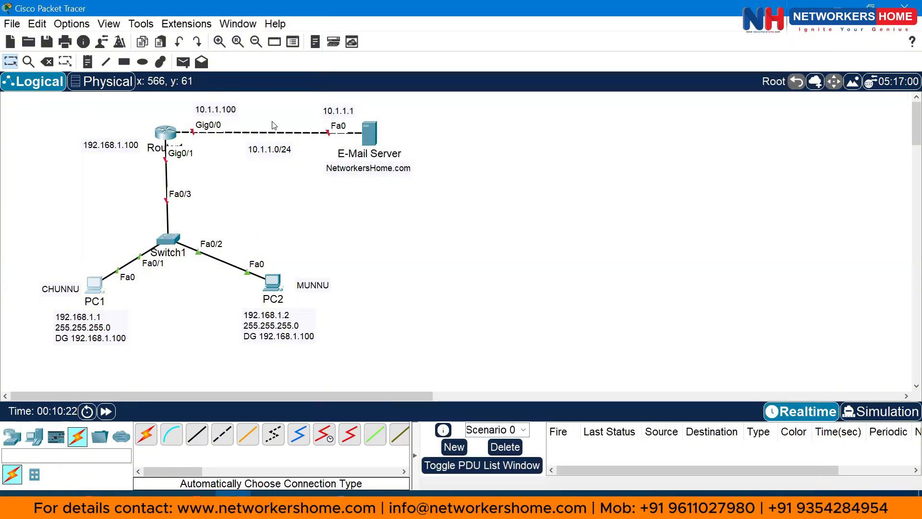
click(370, 135)
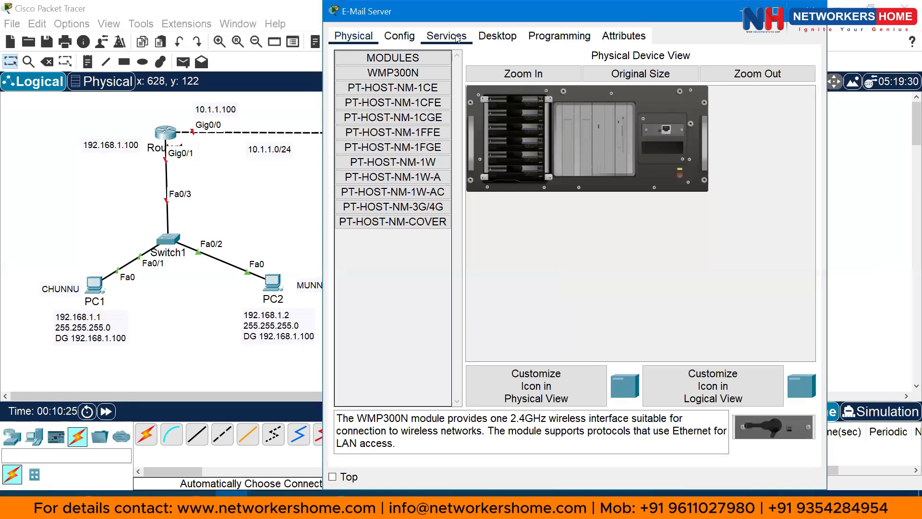
click(446, 36)
click(399, 36)
click(498, 36)
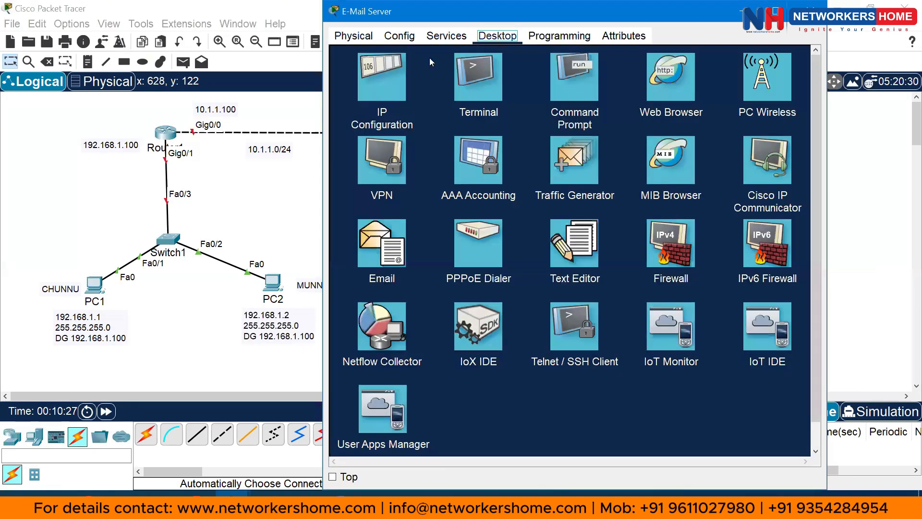
click(381, 76)
drag(409, 18, 555, 41)
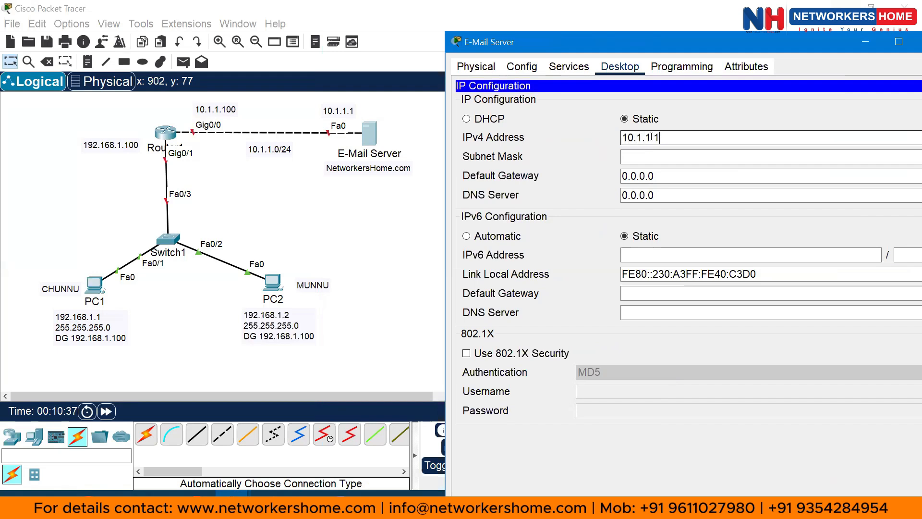
Enter subnet mask 255.255.255.0 and default gateway 10.1.1.100 for the E-Mail Server
key(Tab)
text(1)
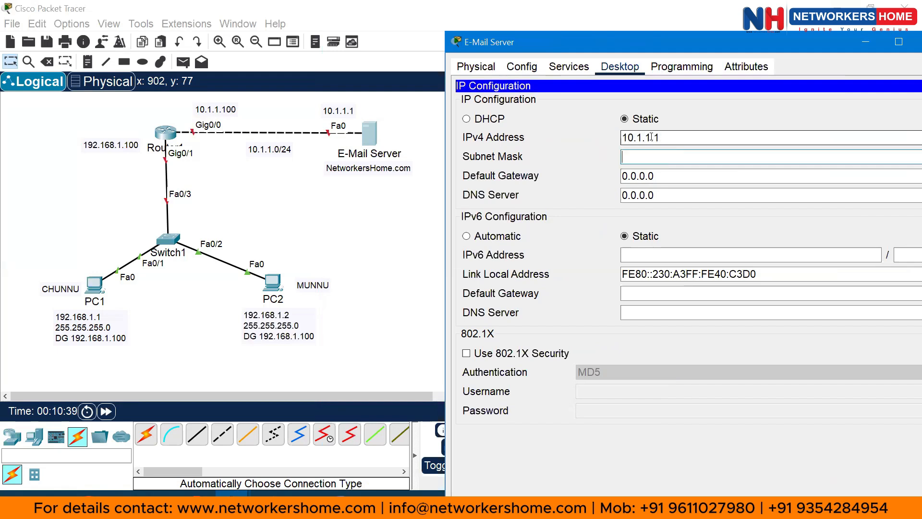
text(255.255.255.0)
key(Tab)
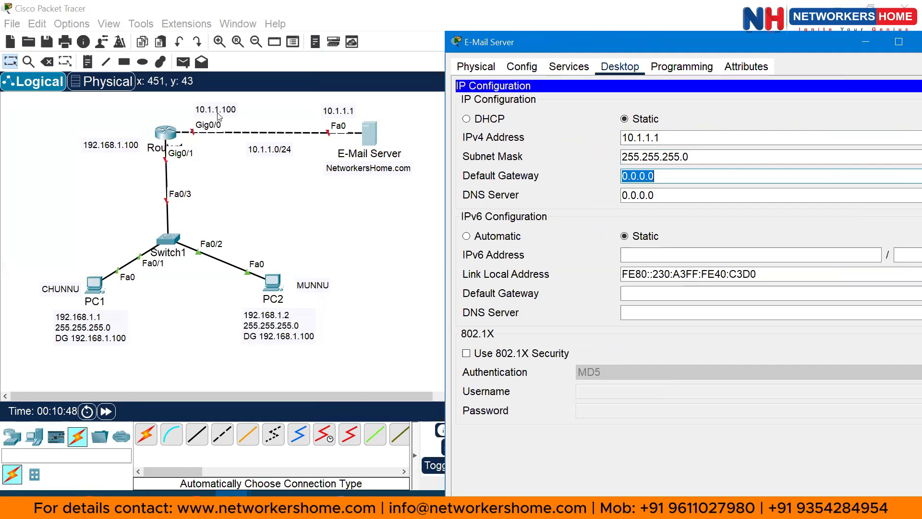
click(695, 176)
key(BackSpace)
key(BackSpace)
key(BackSpace)
key(BackSpace)
key(BackSpace)
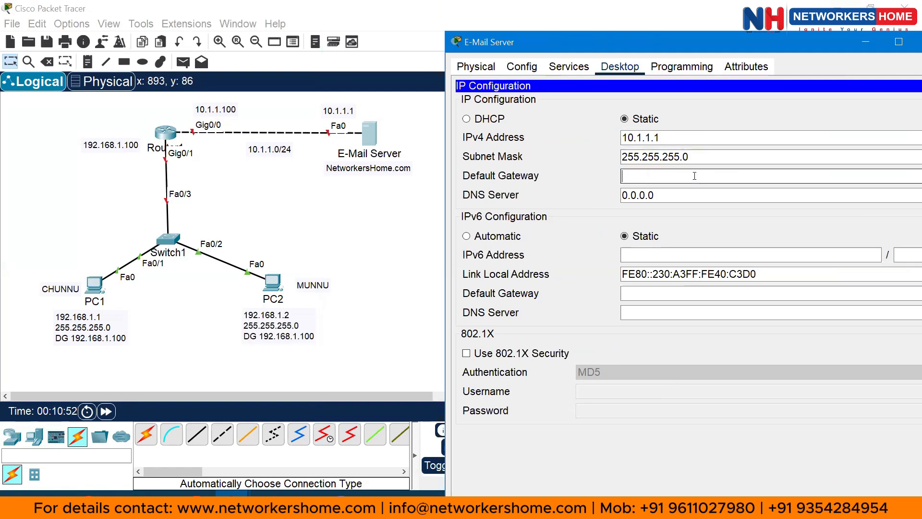
text(10.1.1.1)
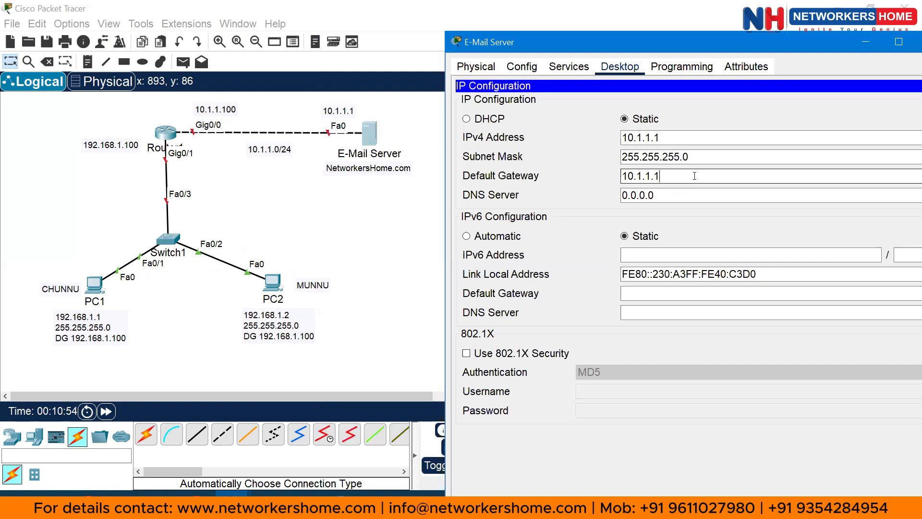
text(00)
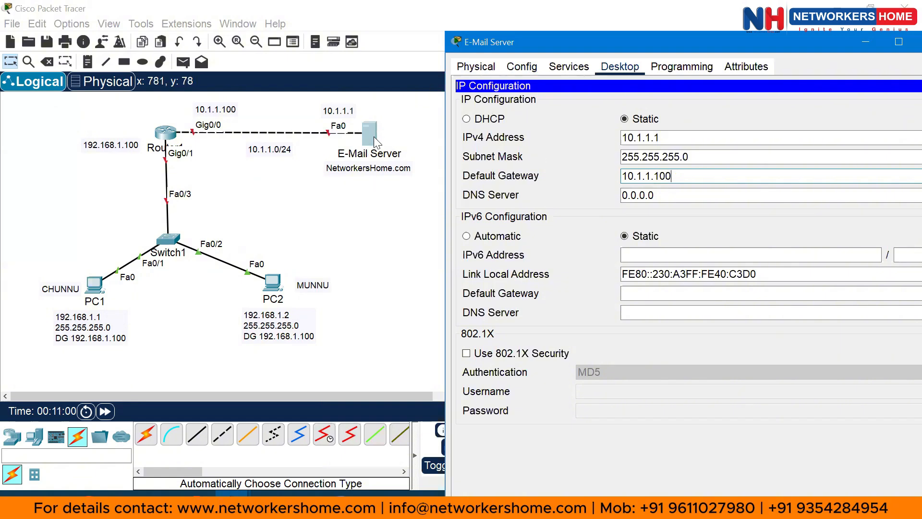
Set the server's EMAIL service domain name to NetworkersHome.com
click(560, 71)
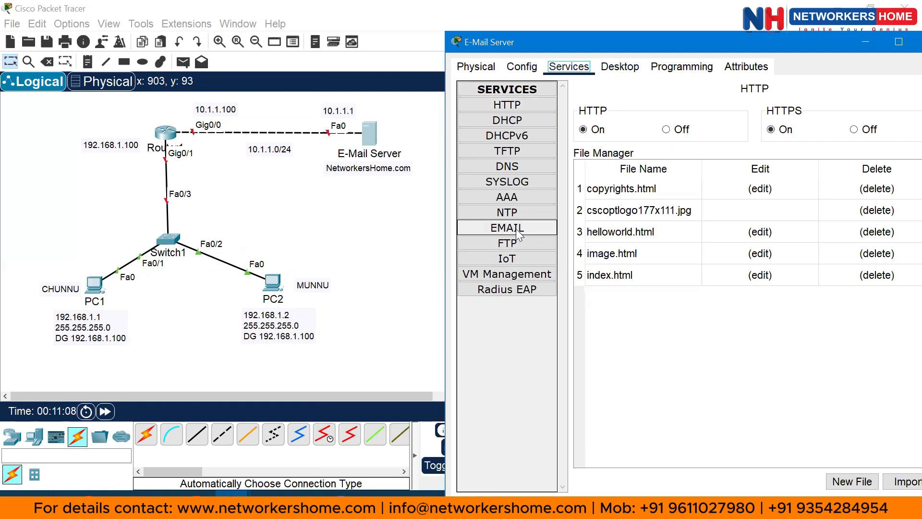
click(508, 229)
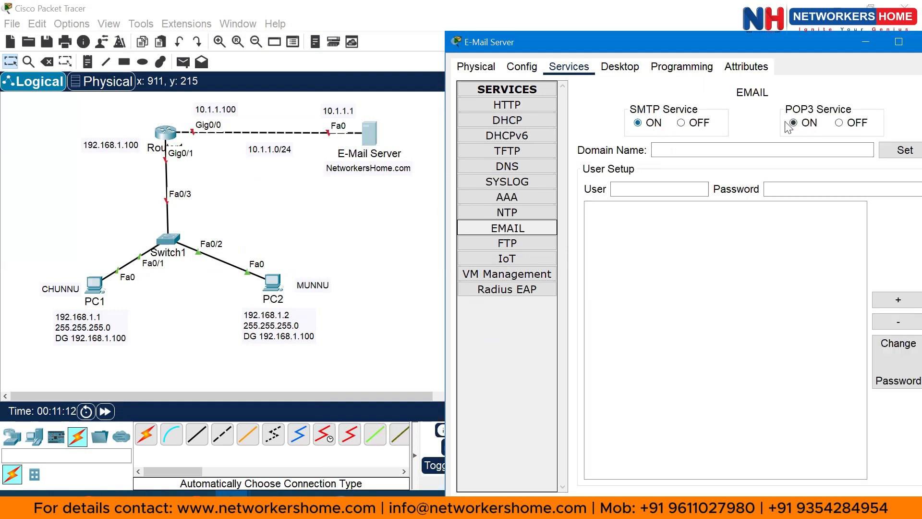
drag(778, 40, 745, 16)
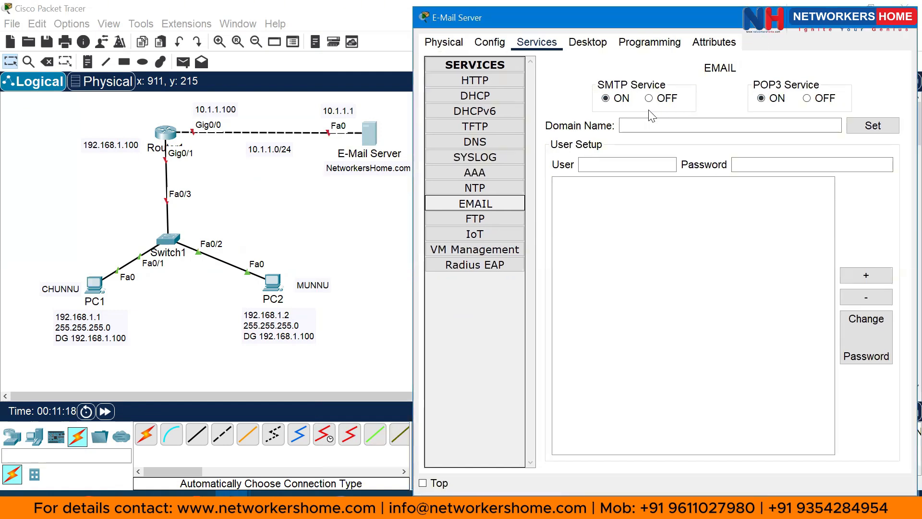
click(654, 126)
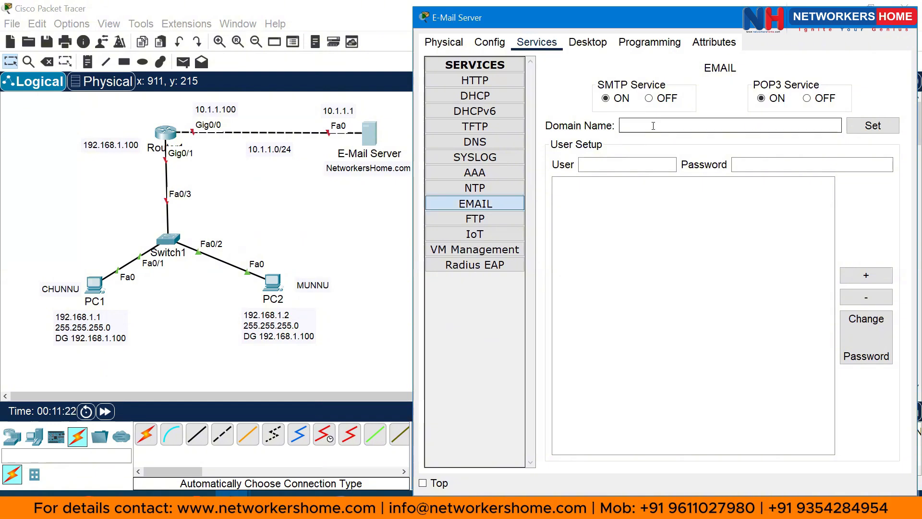
text(NetworkersHome.com)
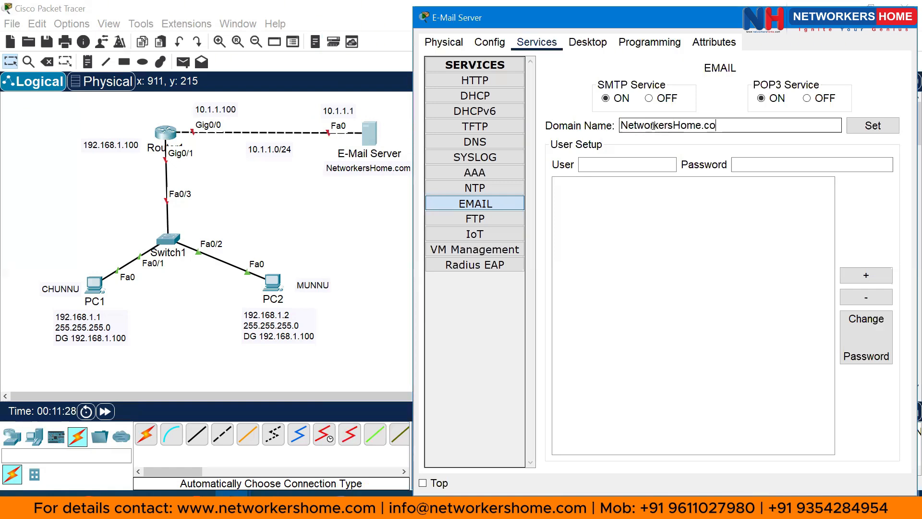
click(870, 126)
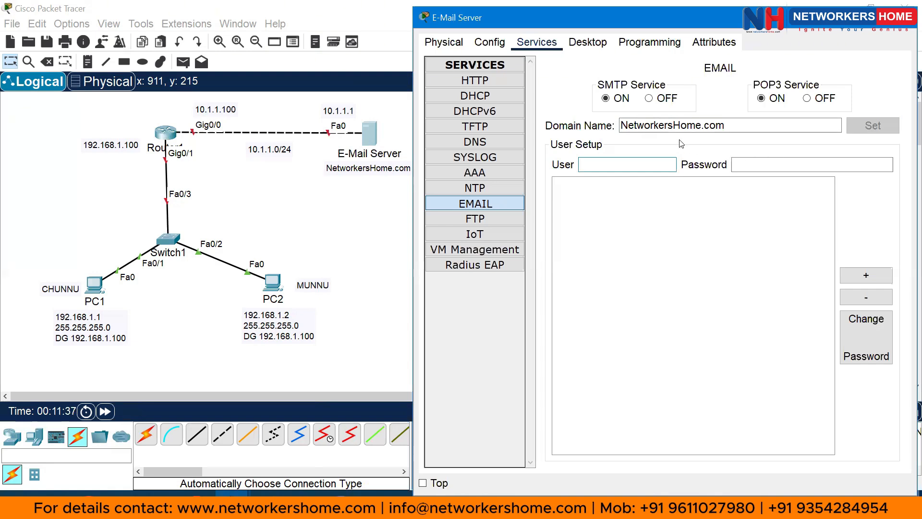
Add the first mail user account with its password in EMAIL User Setup
drag(621, 126, 739, 125)
click(632, 164)
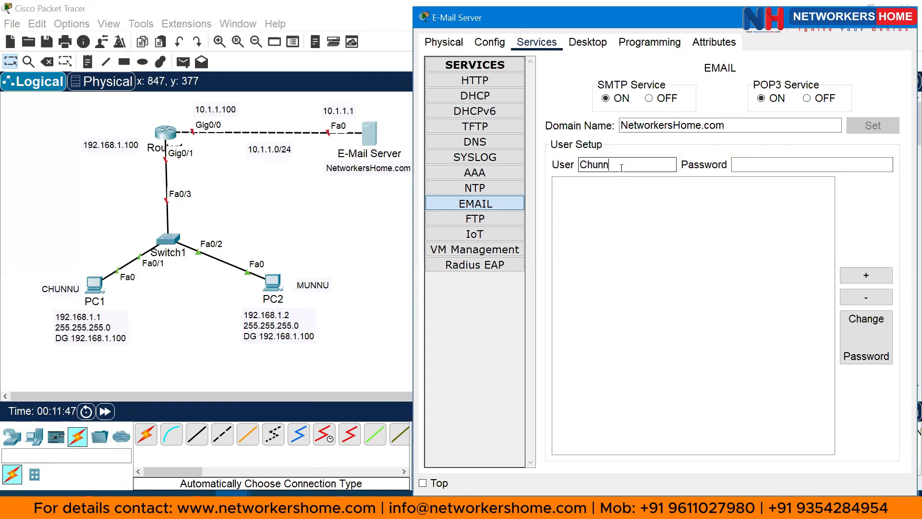
click(744, 165)
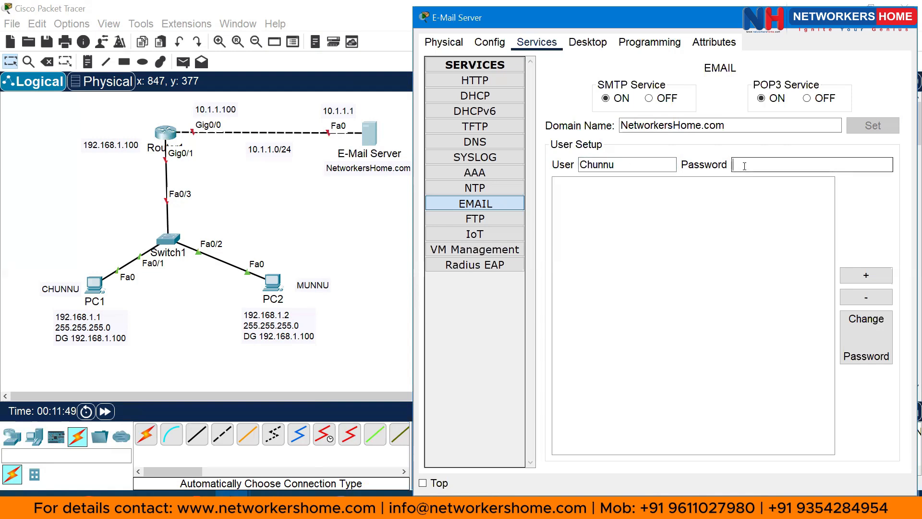
text(123)
click(866, 276)
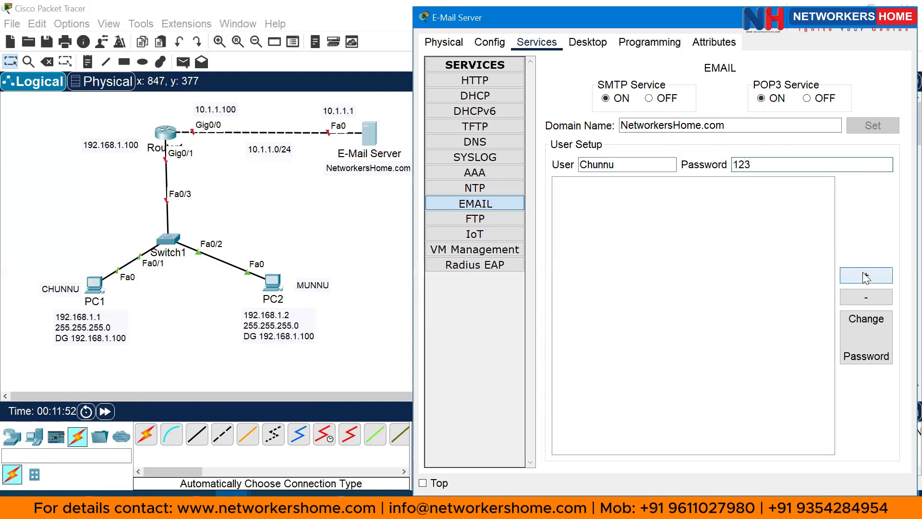
Add a second mail user account with its password, then close the server window
click(613, 165)
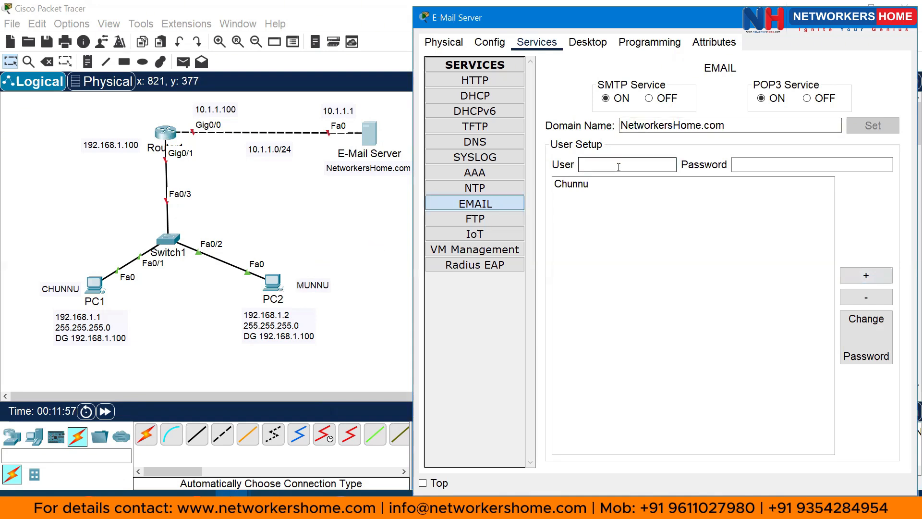
text(Munnu)
key(Tab)
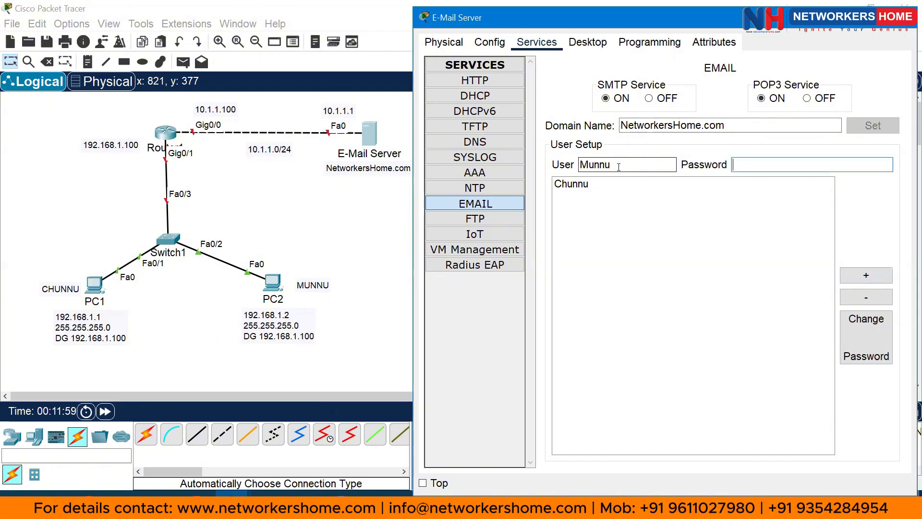
text(123)
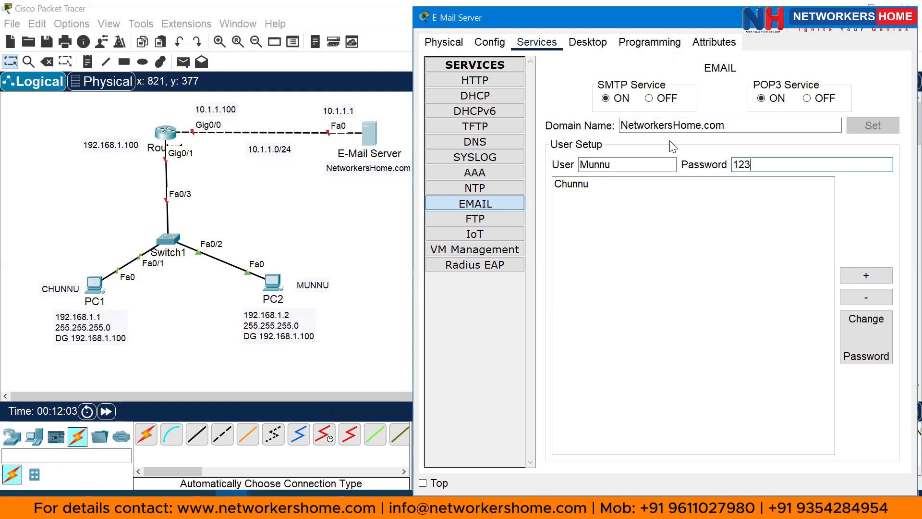
click(867, 275)
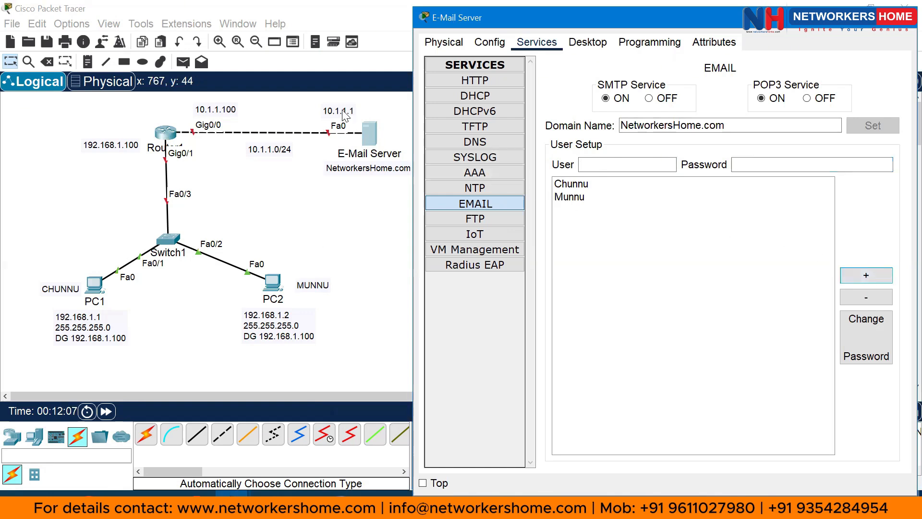
click(904, 17)
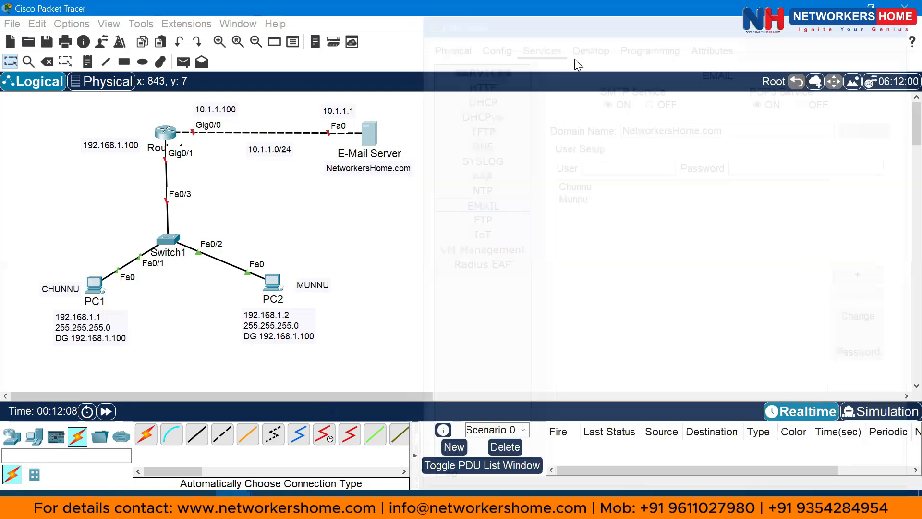
In Router1's CLI, decline initial setup and enter global configuration mode
click(166, 135)
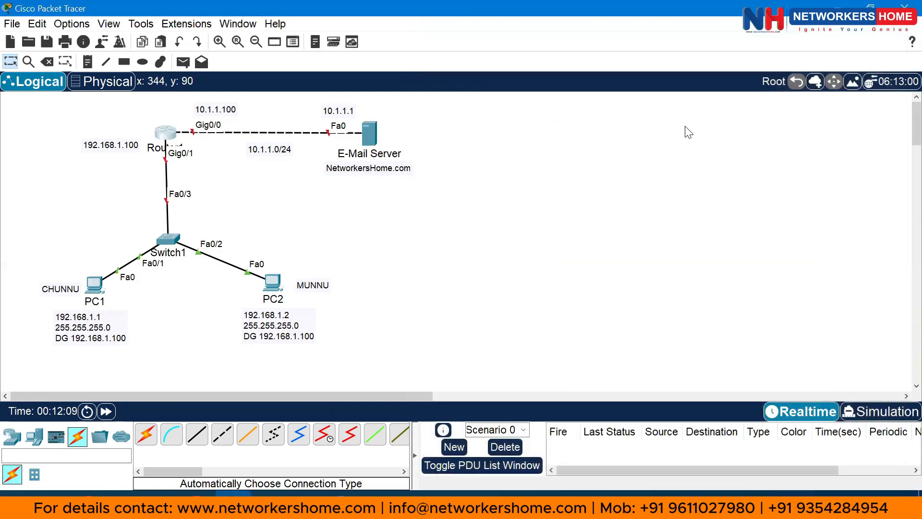
drag(530, 12, 673, 13)
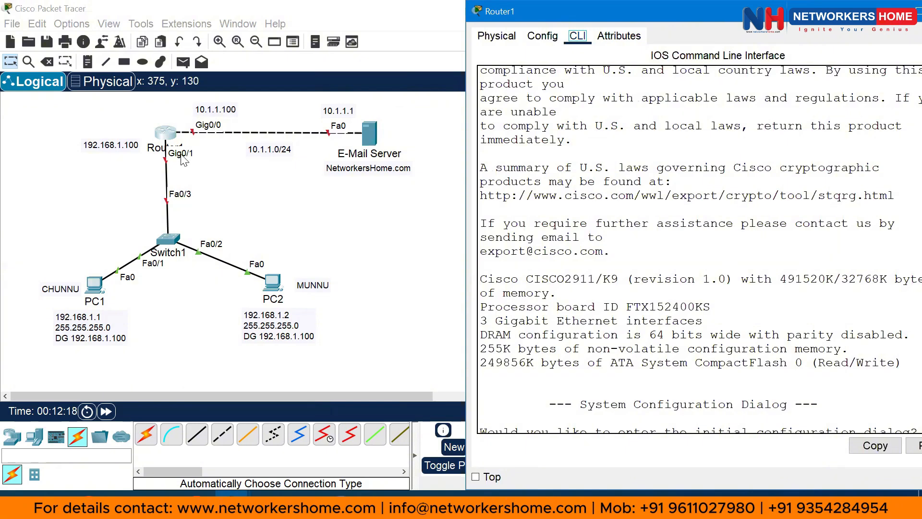
click(613, 140)
key(Return)
key(Return)
key(Return)
key(Return)
key(Return)
text(no)
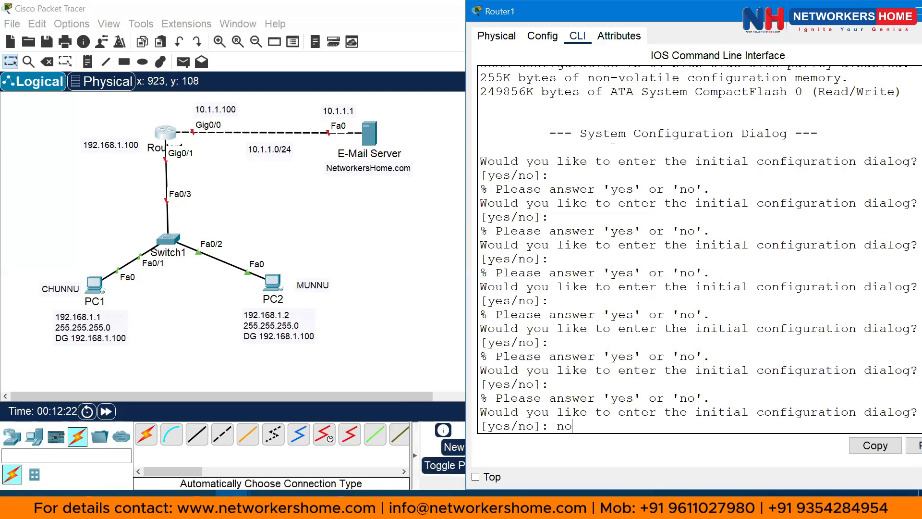
key(Return)
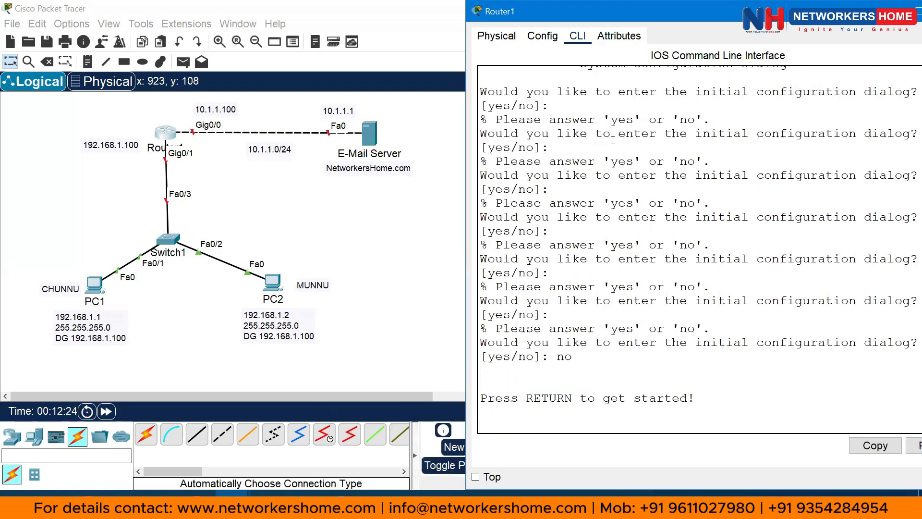
key(Return)
key(Return)
key(Return)
text(en)
key(Tab)
key(Return)
text(conf)
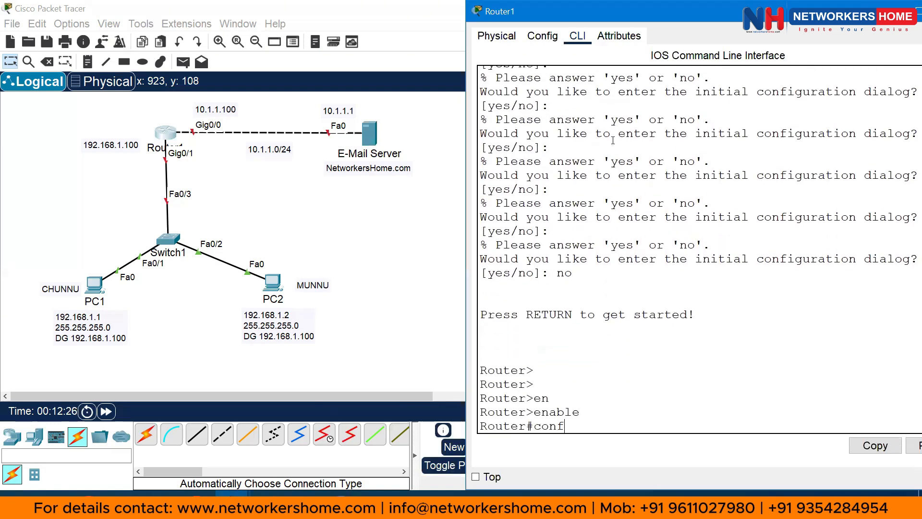
key(Tab)
text(ter)
key(Tab)
key(Return)
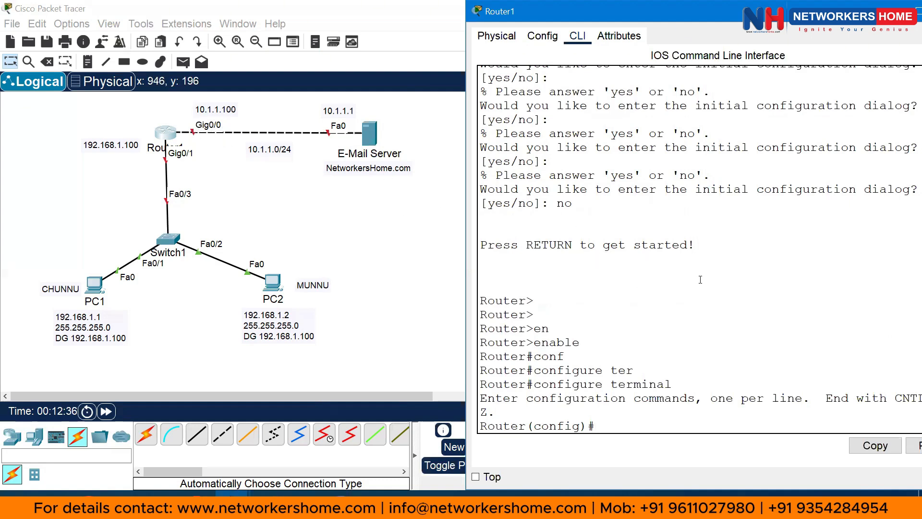
Enter interface gigabitEthernet 0/0 configuration mode
text(int)
key(Tab)
text(gi)
key(Tab)
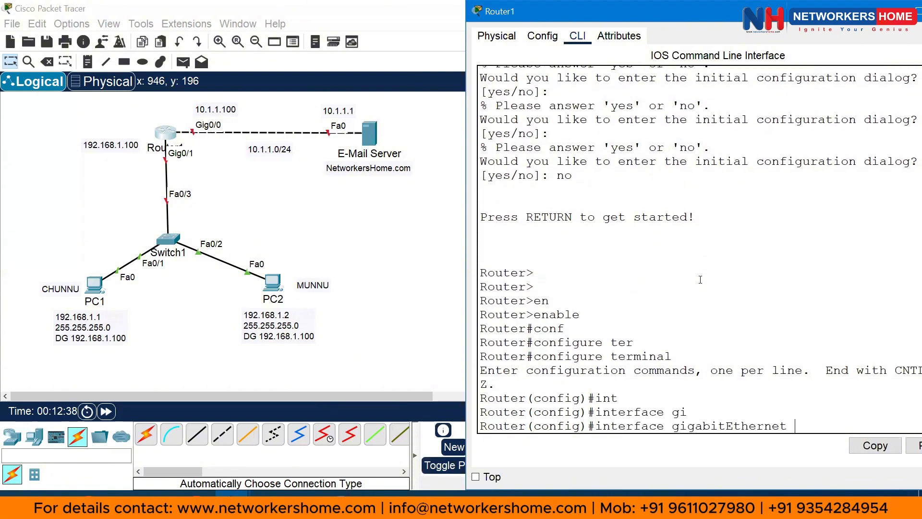
text(0/0)
key(Return)
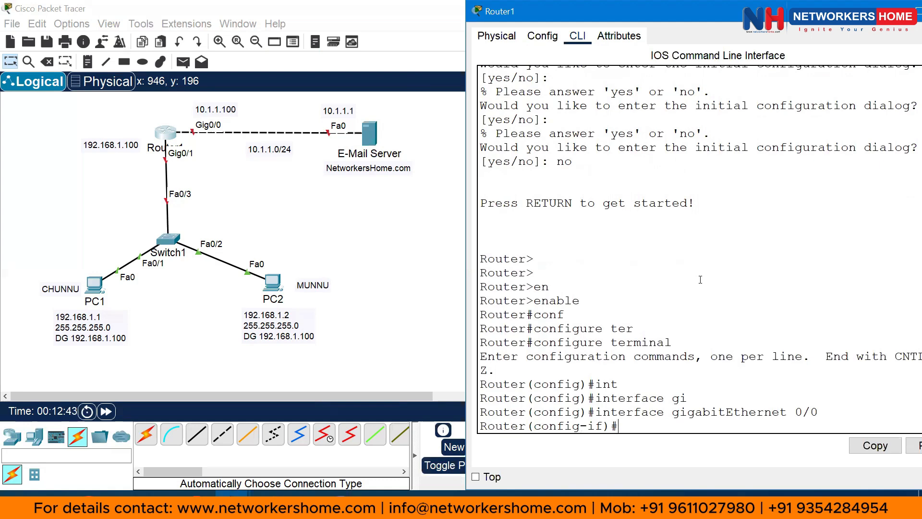
text(10.1.1.100 255.255.255.0)
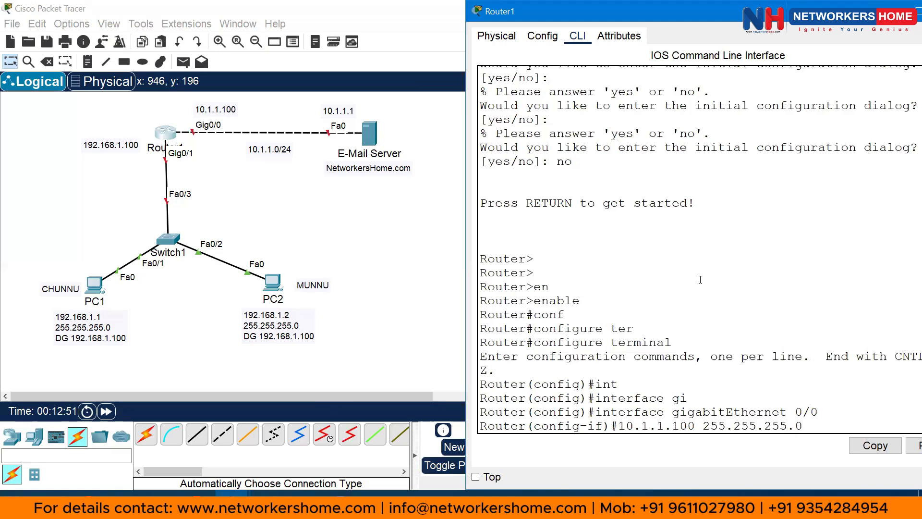
key(Return)
text(no)
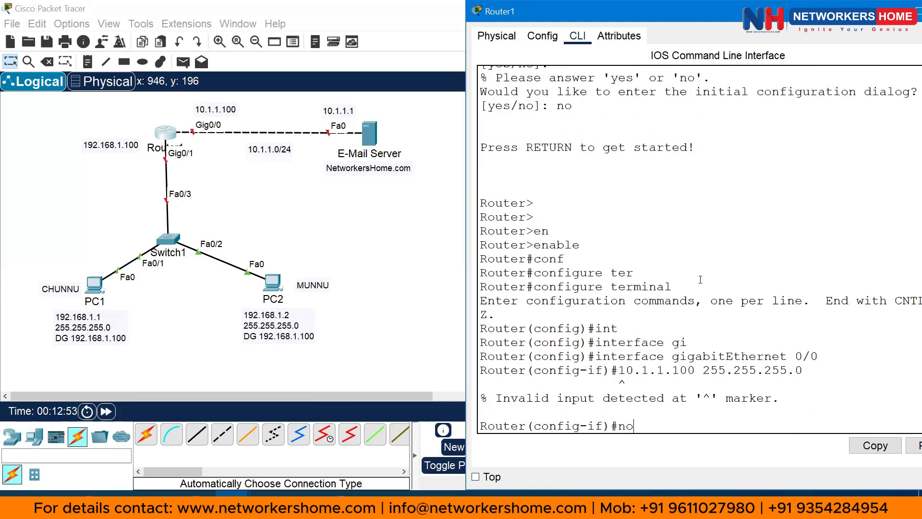
key(Up)
key(Down)
key(BackSpace)
key(BackSpace)
key(Return)
key(Return)
key(Return)
key(Return)
key(Return)
key(Return)
key(Return)
key(Return)
key(Return)
key(Return)
key(Return)
key(Return)
key(Return)
key(Return)
key(Return)
key(Return)
key(Return)
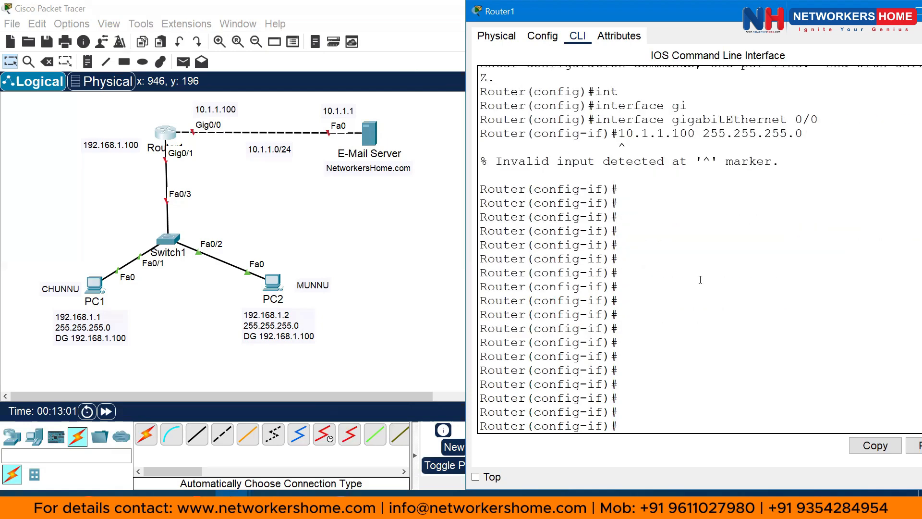
key(Return)
key(Return)
key(Return)
key(Return)
key(Return)
key(Return)
key(Return)
key(Return)
key(Return)
Assign 10.1.1.100 255.255.255.0 to Gig0/0 and bring it up with no shutdown
text(ip add)
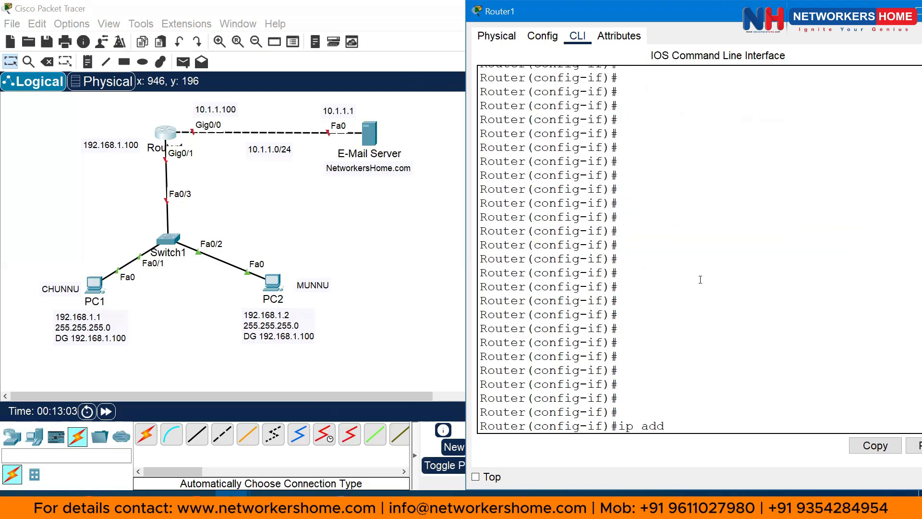
text( 10.1.1.100 255.255.255.0)
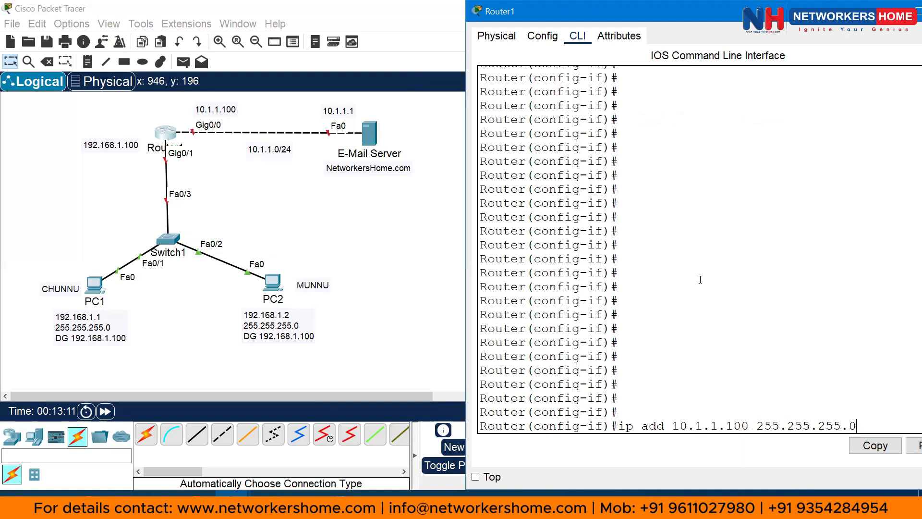
key(Return)
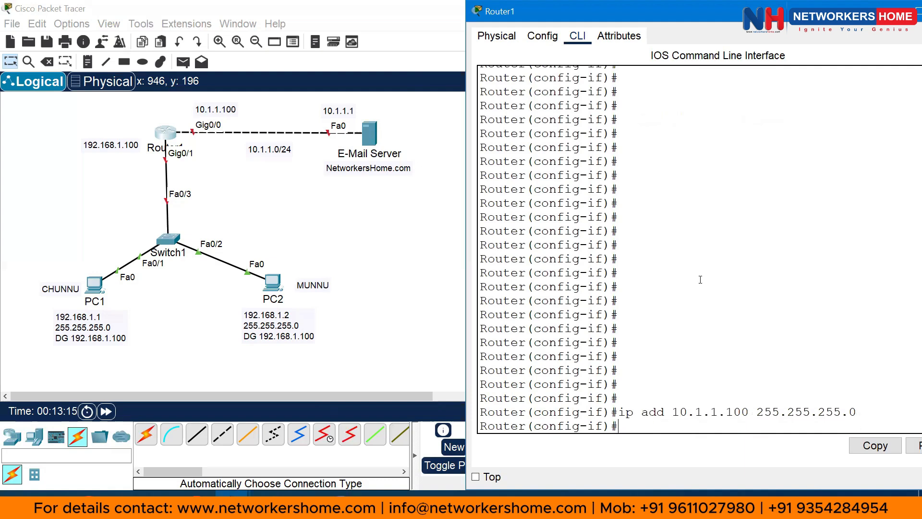
text(no sh)
key(Tab)
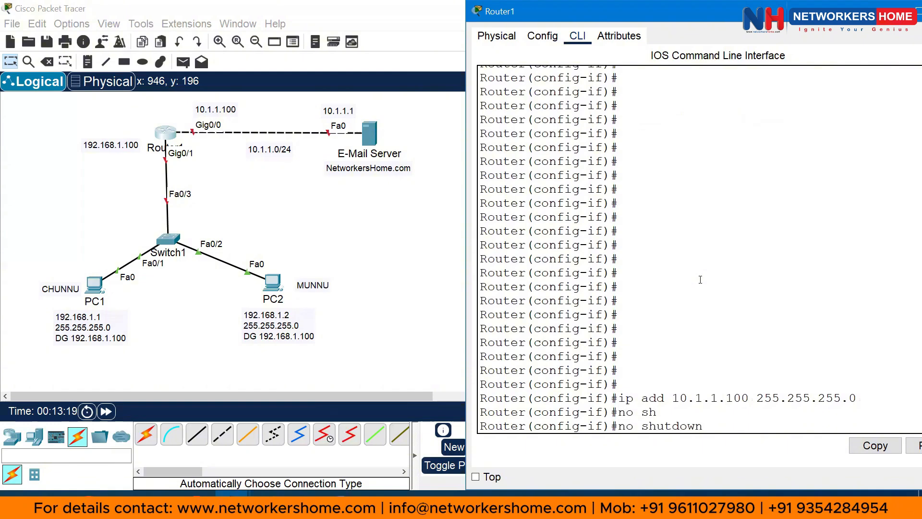
key(Return)
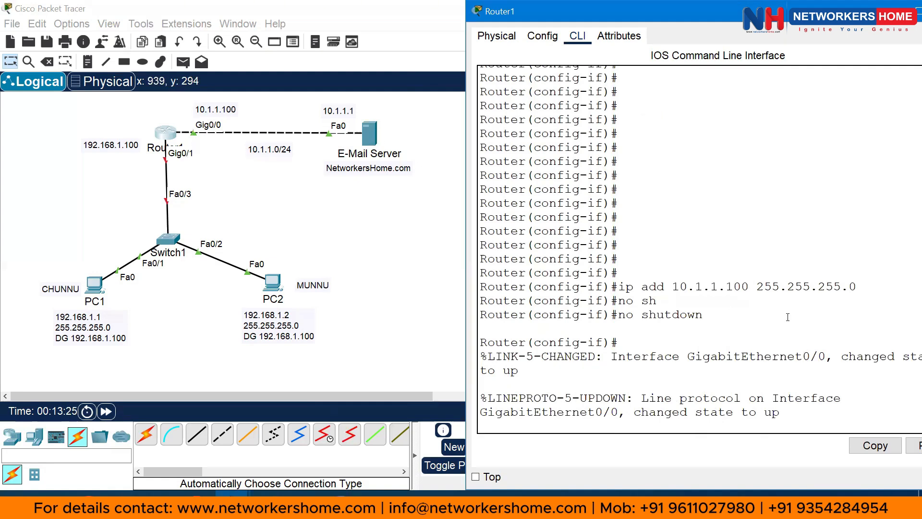
key(Return)
key(Return)
key(Return)
key(Return)
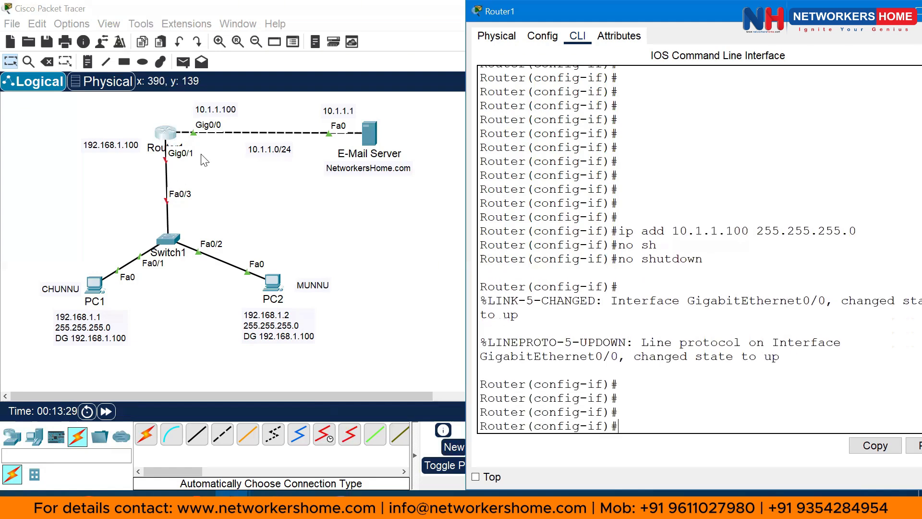
click(740, 382)
Leave Gig0/0 and enter interface gigabitEthernet 0/1 configuration mode
text(exit)
key(Return)
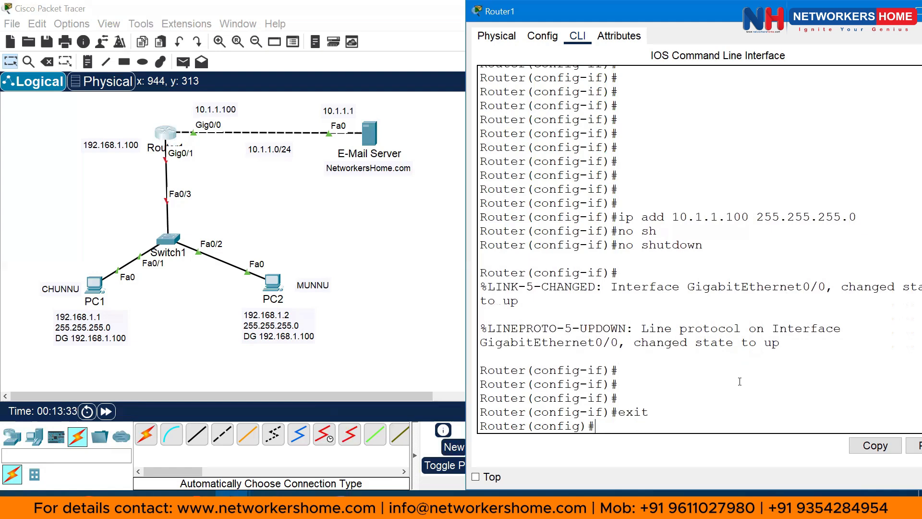
text(int)
key(Tab)
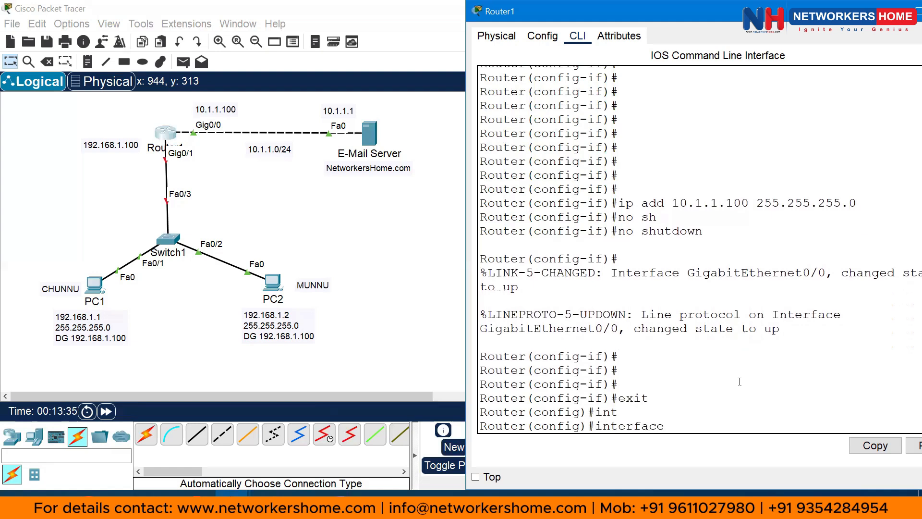
text(gi)
key(Tab)
text(0/)
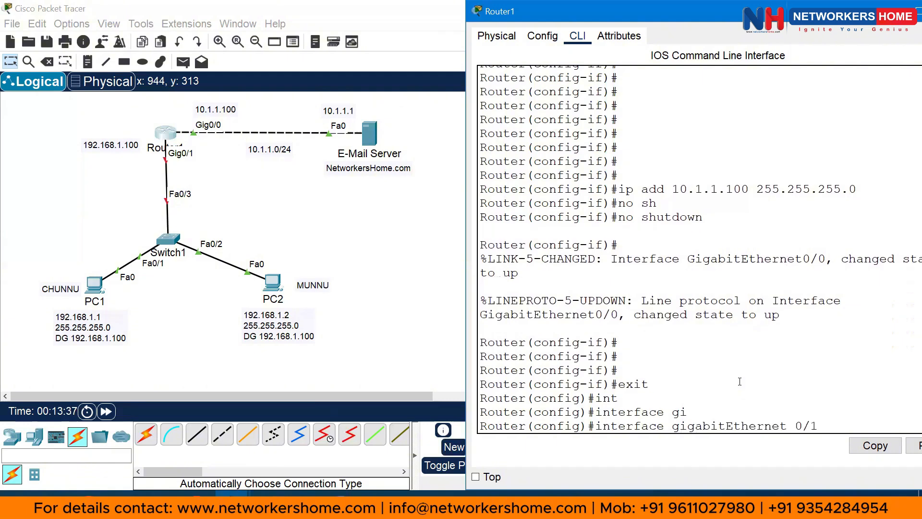
text(1)
key(Return)
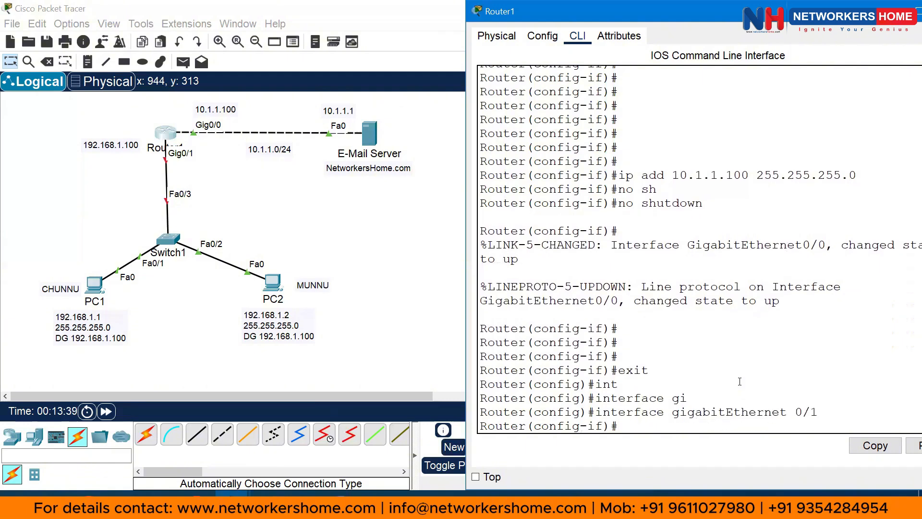
Assign 192.168.1.100 255.255.255.0 to Gig0/1, run no shutdown, and exit
text(ip add 192.168.1.100)
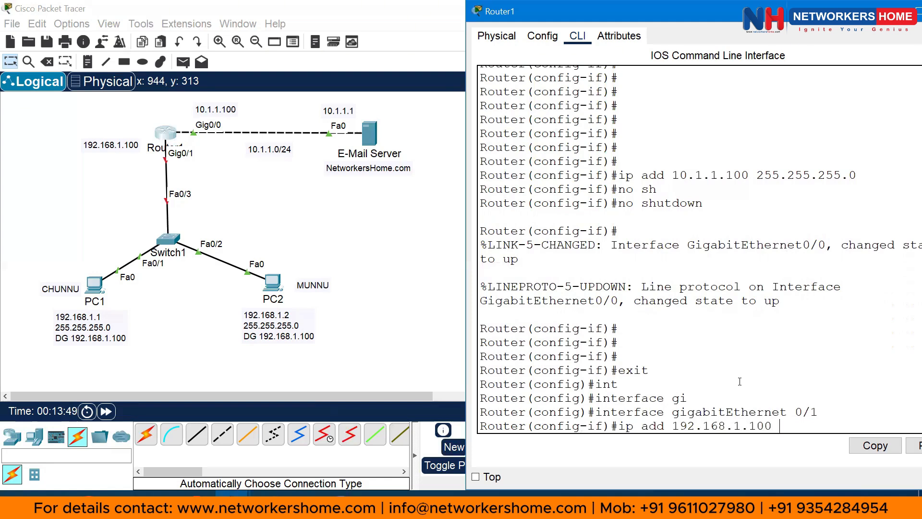
text( 255.255.255.0)
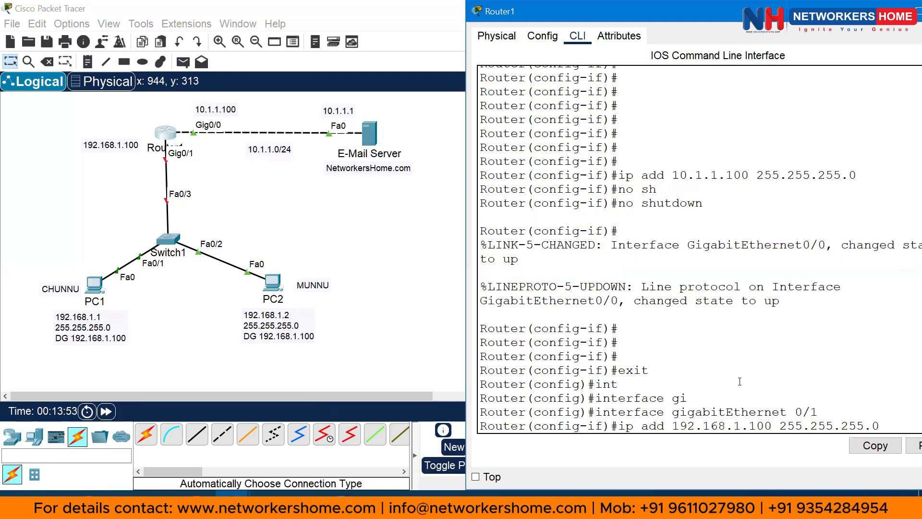
key(Return)
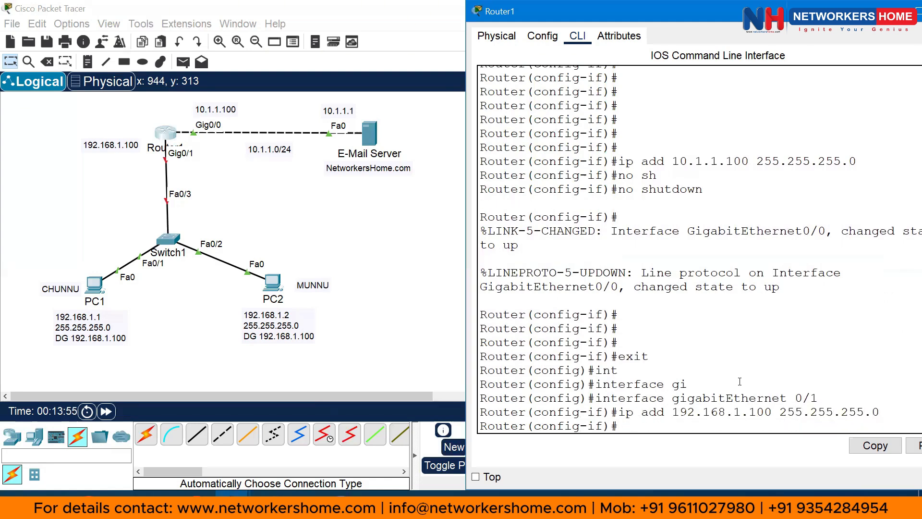
text(no shut)
key(Tab)
key(Return)
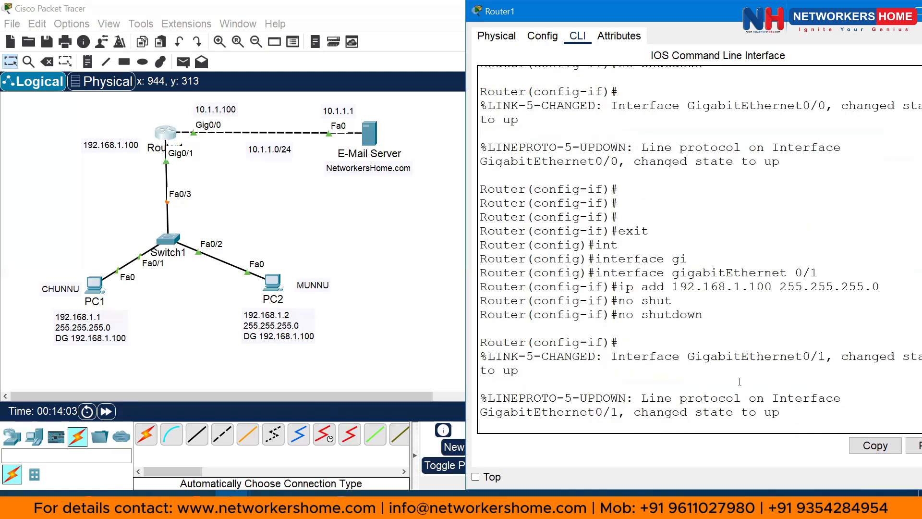
text(exit)
key(Return)
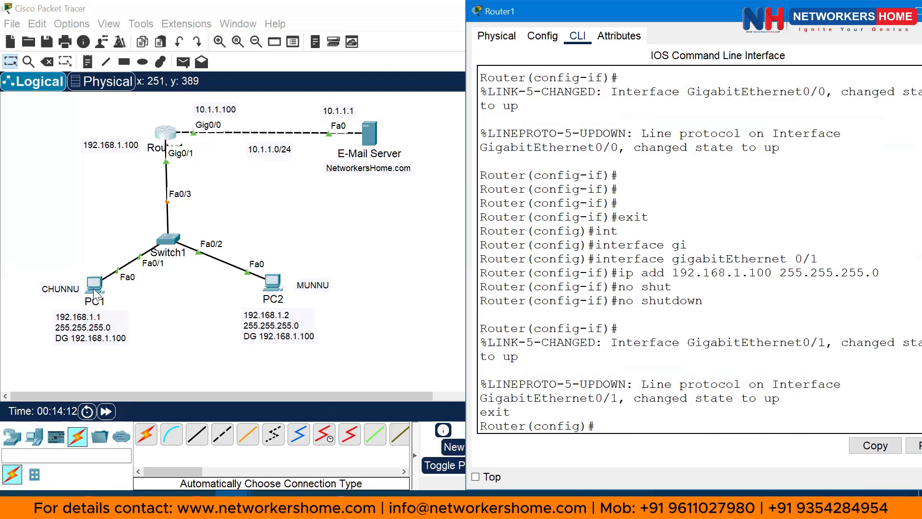
Give PC1 IP 192.168.1.1, mask 255.255.255.0 and default gateway 192.168.1.100
click(381, 232)
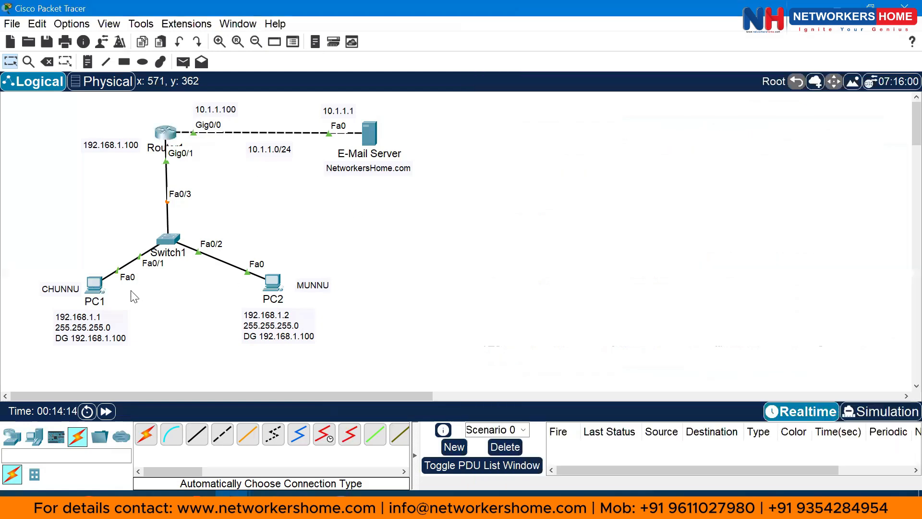
click(95, 285)
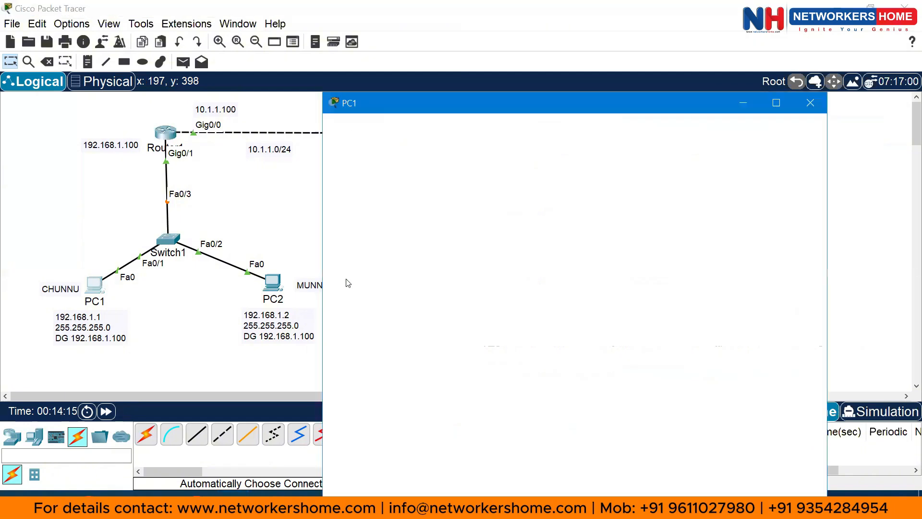
click(445, 39)
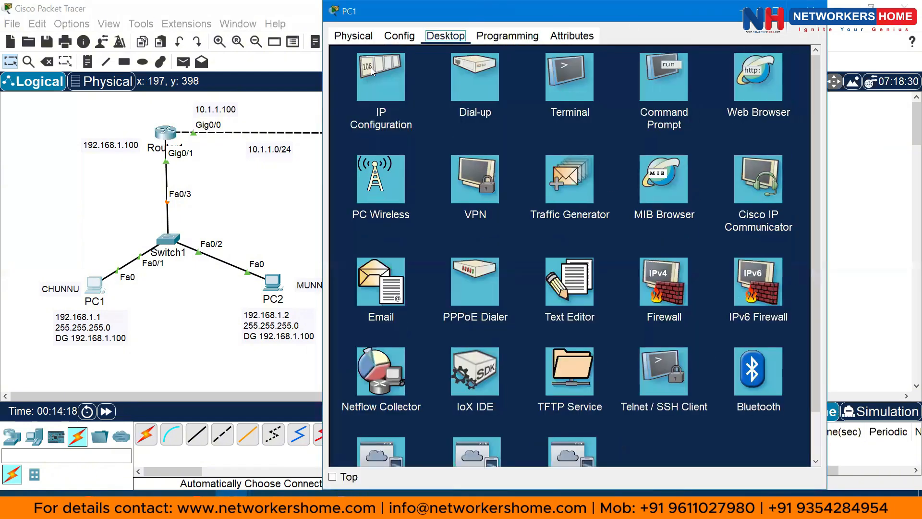
click(395, 57)
drag(624, 11, 840, 12)
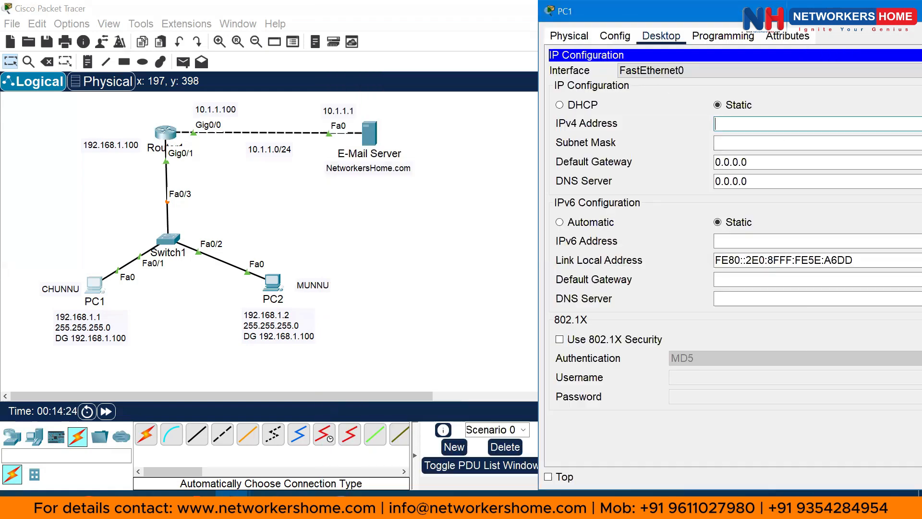
text(192.168.1.1)
key(Tab)
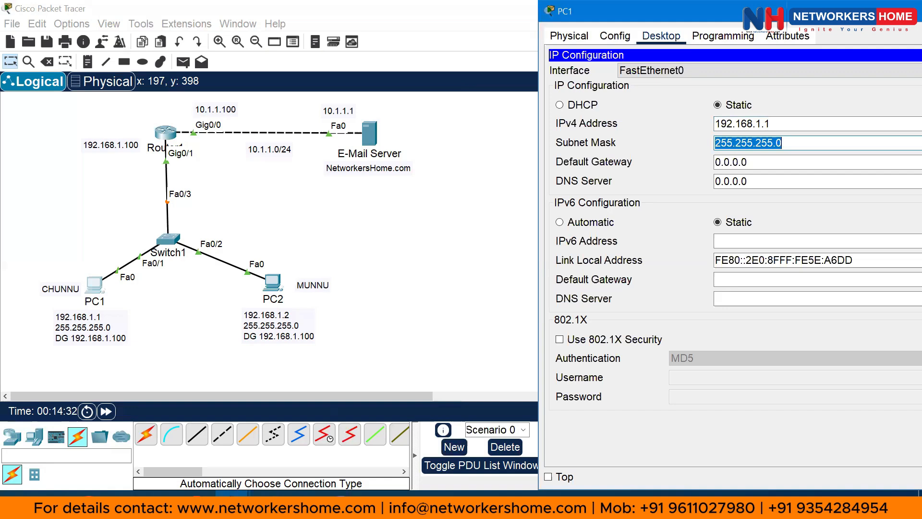
key(Tab)
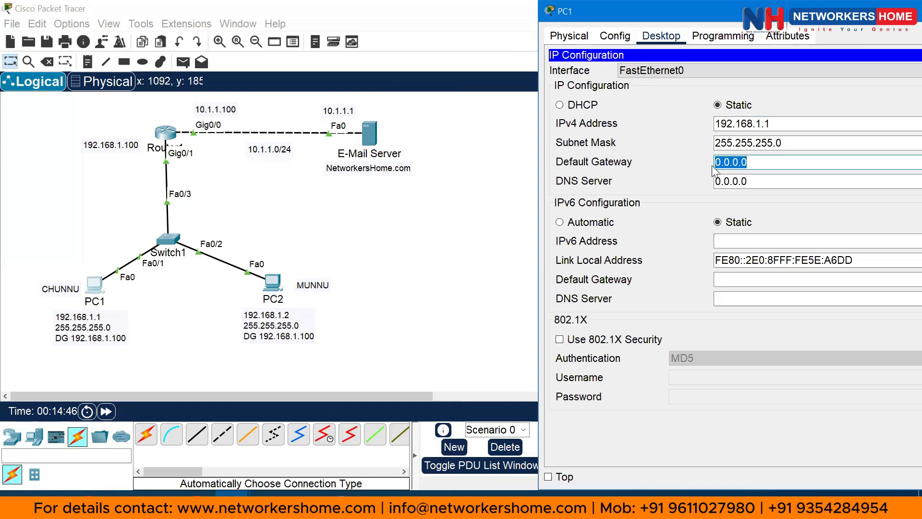
text(192.168.1.100)
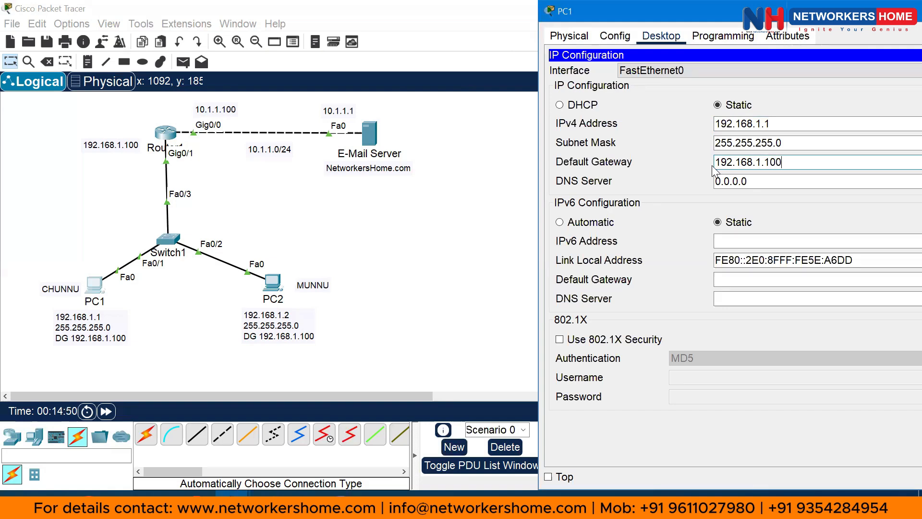
Configure PC2 with IP 192.168.1.2, mask 255.255.255.0 and gateway 192.168.1.100
click(456, 227)
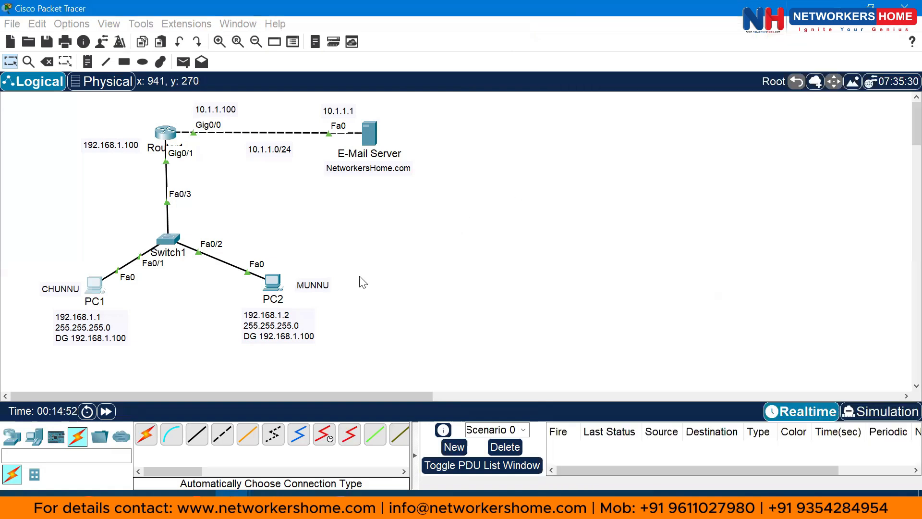
click(272, 285)
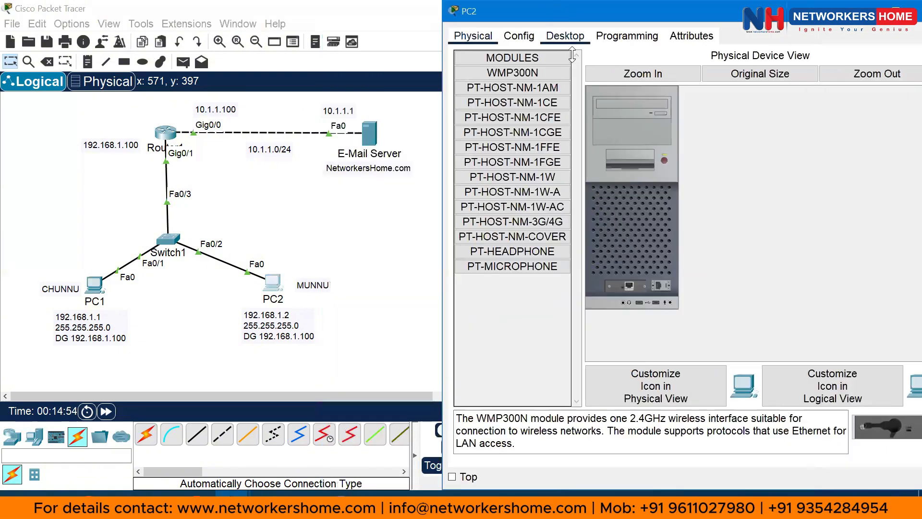
click(568, 38)
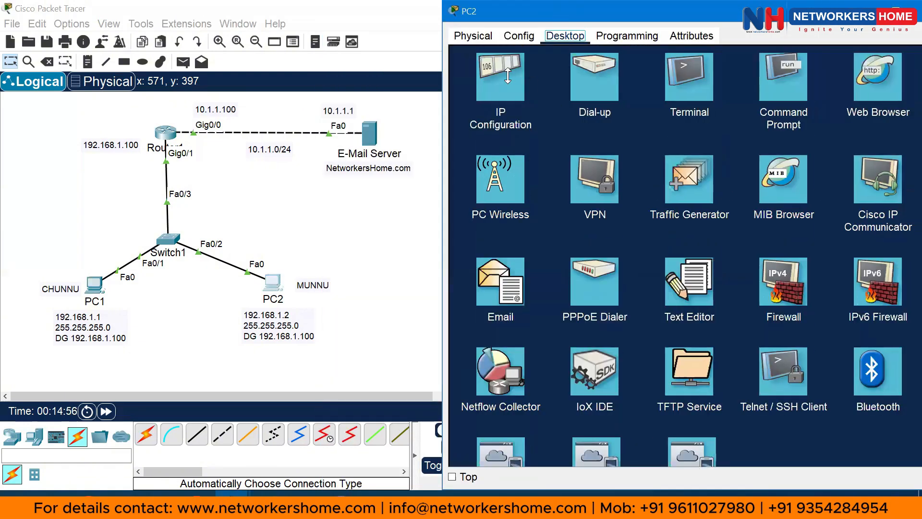
click(508, 75)
click(672, 124)
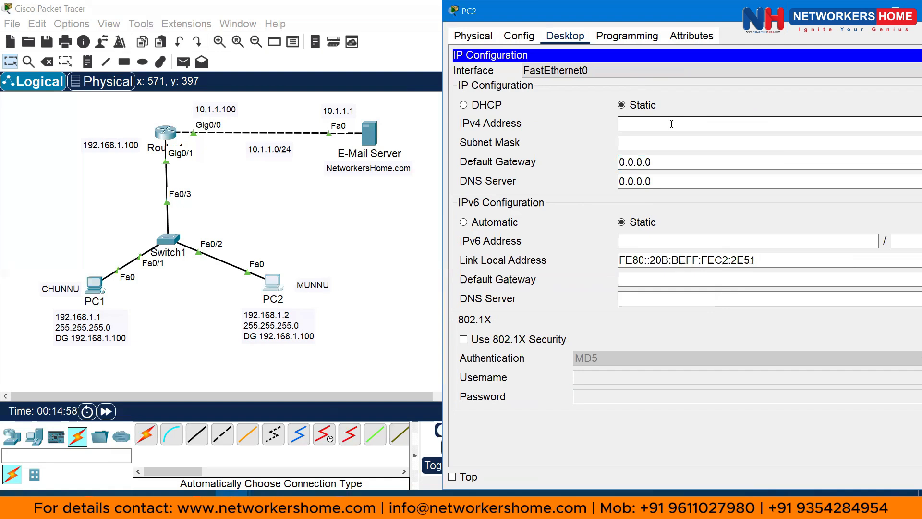
text(192.168.1.2)
key(Tab)
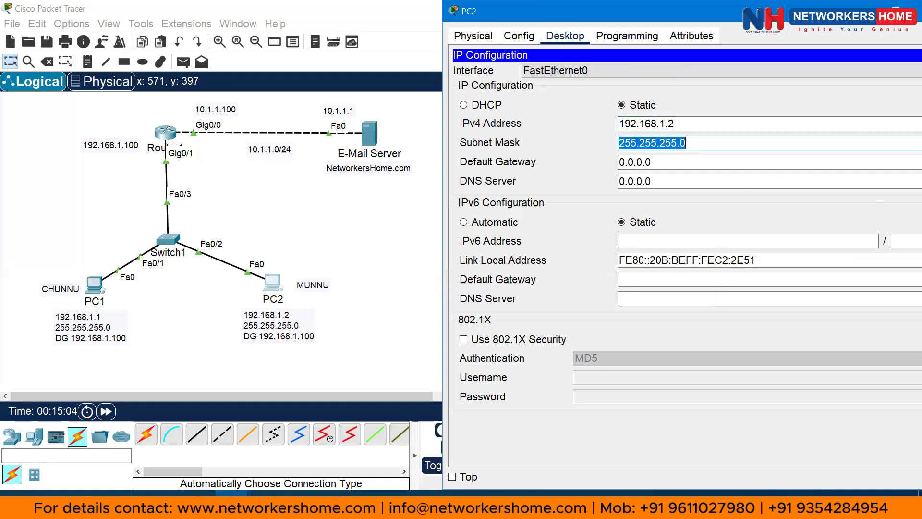
key(Tab)
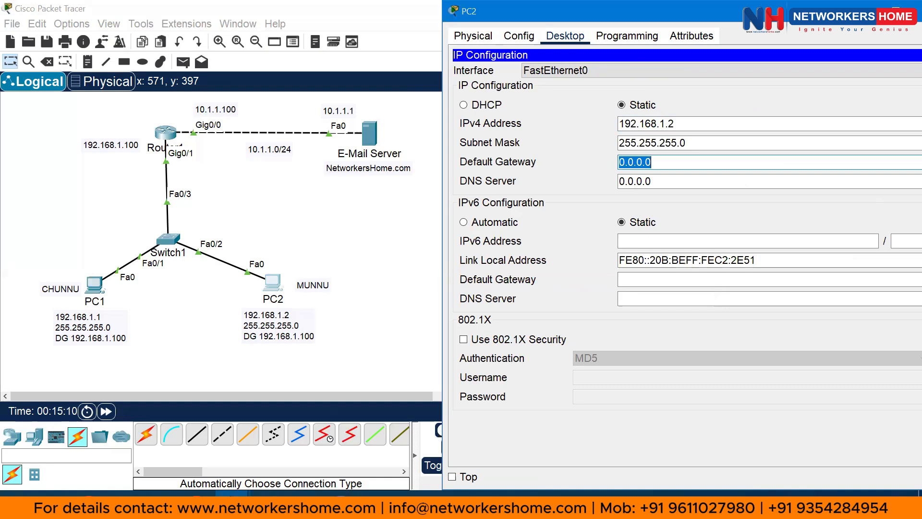
text(192.168.1)
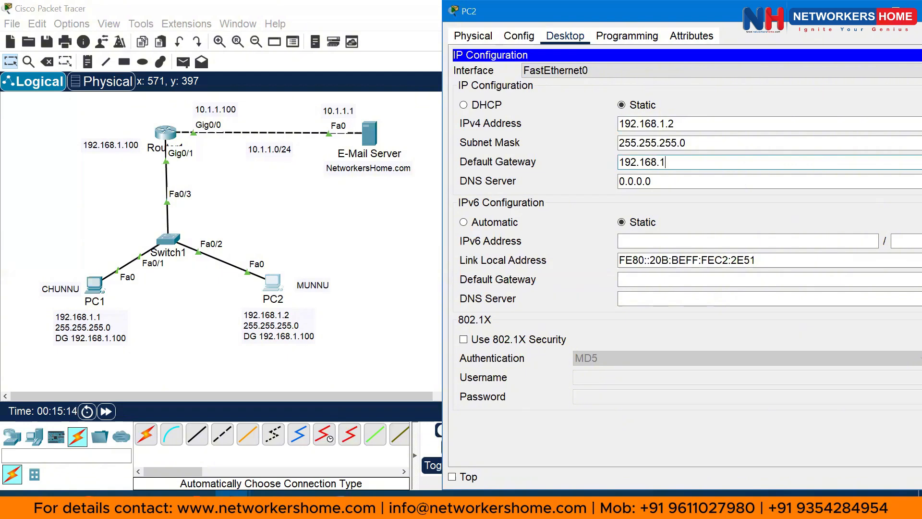
text(.100)
drag(801, 14, 714, 14)
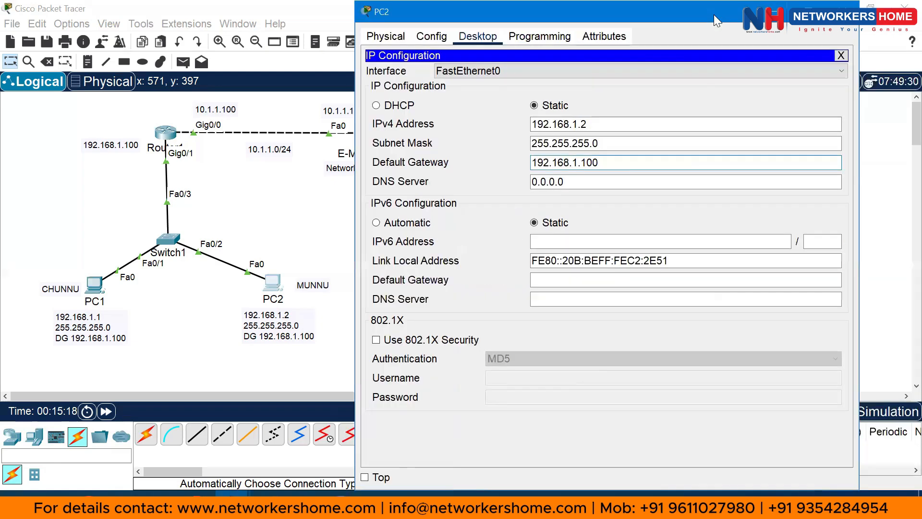
click(841, 55)
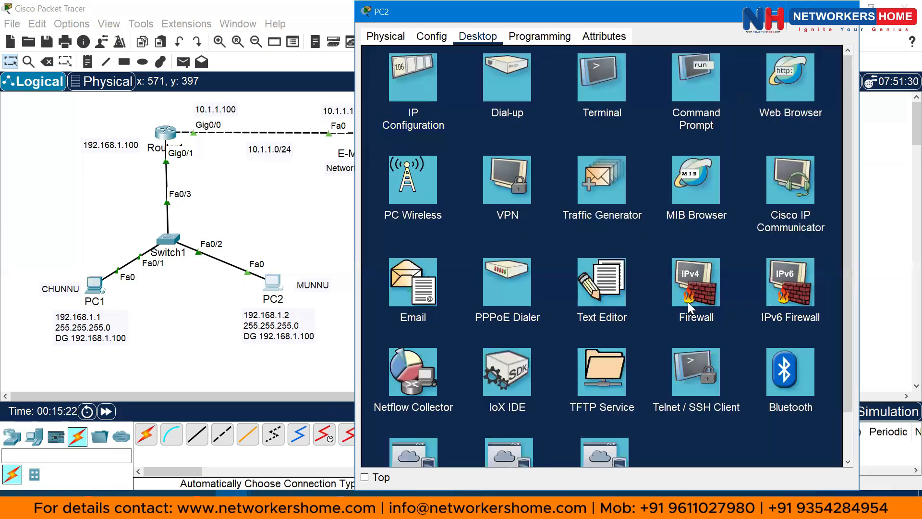
From PC2's Command Prompt, ping 192.168.1.1, 192.168.1.100 and 10.1.1.1, then close PC2
click(698, 80)
text(pi)
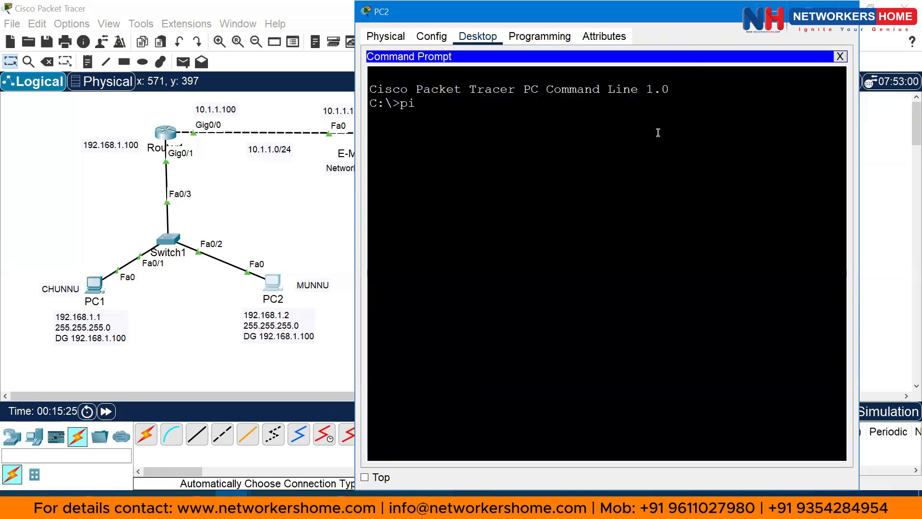
text(ng 192.168.1.1)
key(Return)
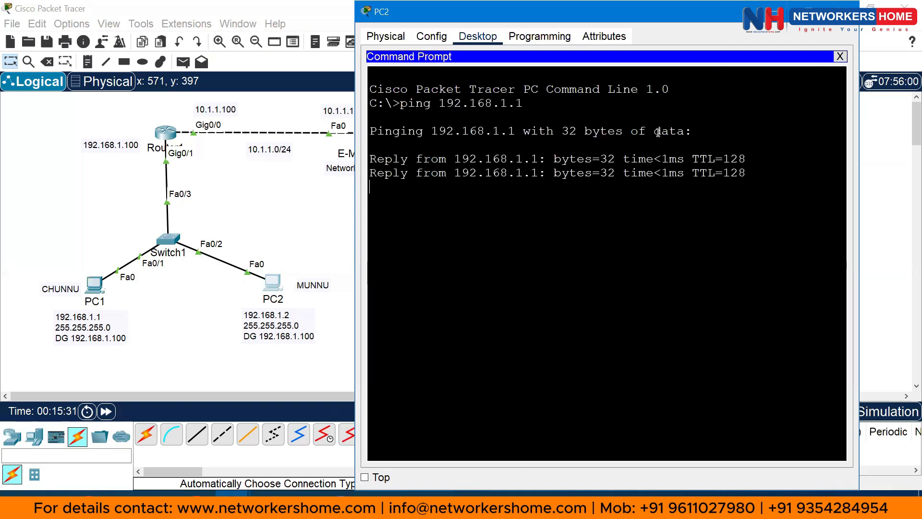
key(ctrl+c)
key(Up)
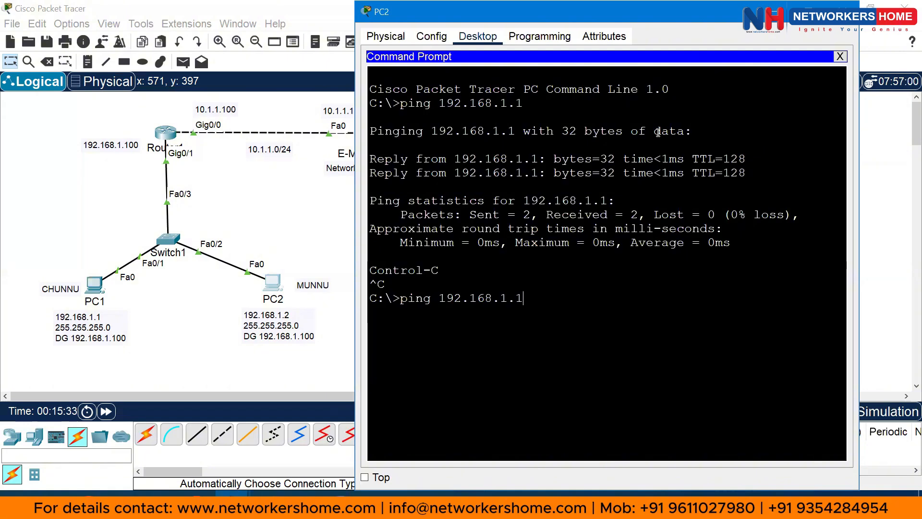
text(00)
key(Return)
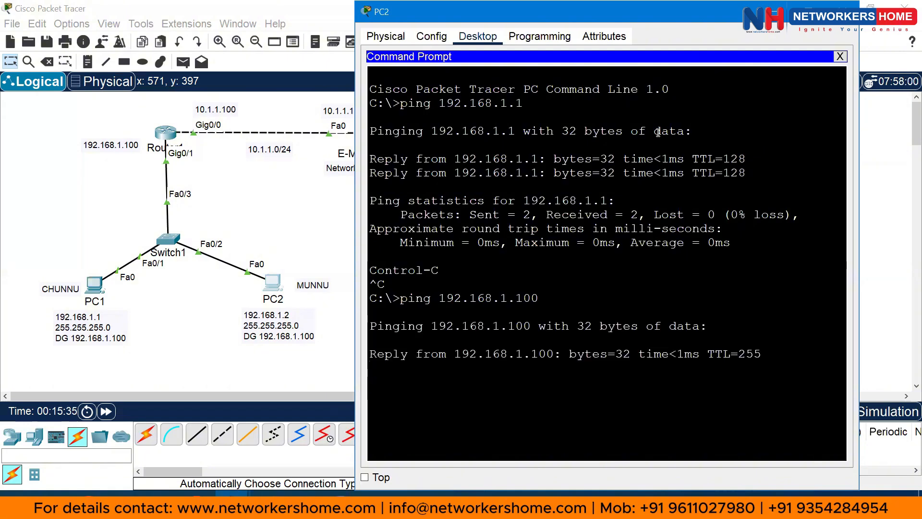
key(ctrl+c)
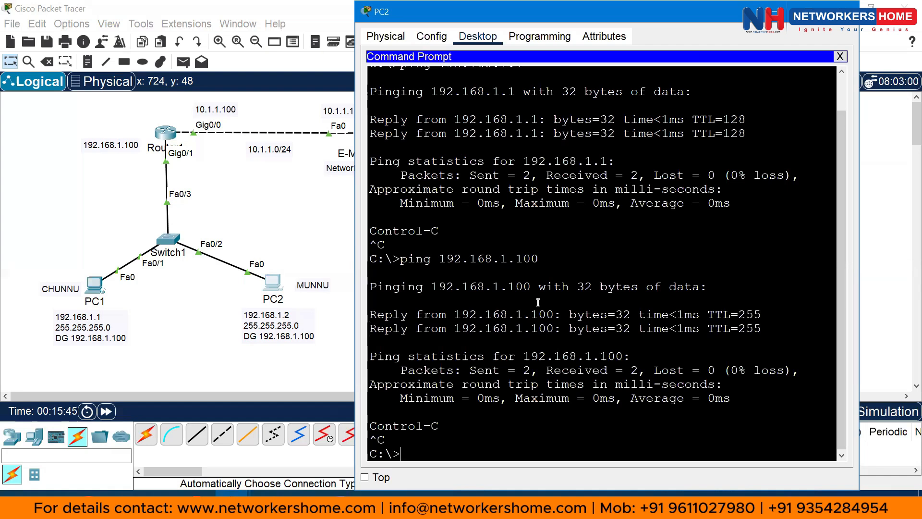
text(ping 10.1.1.1)
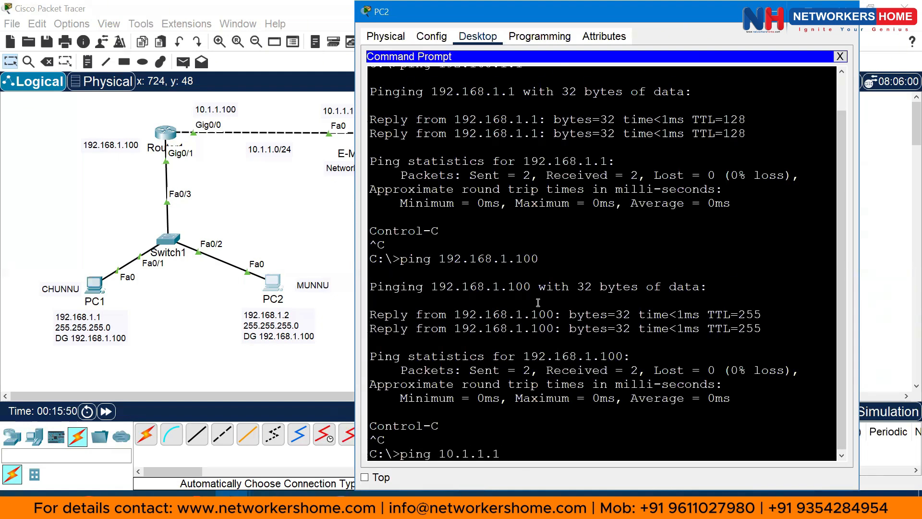
key(Return)
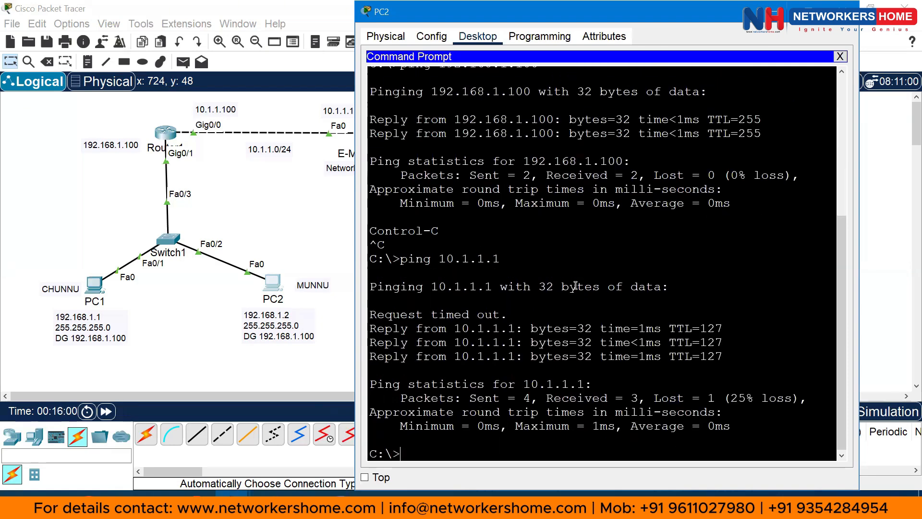
click(904, 7)
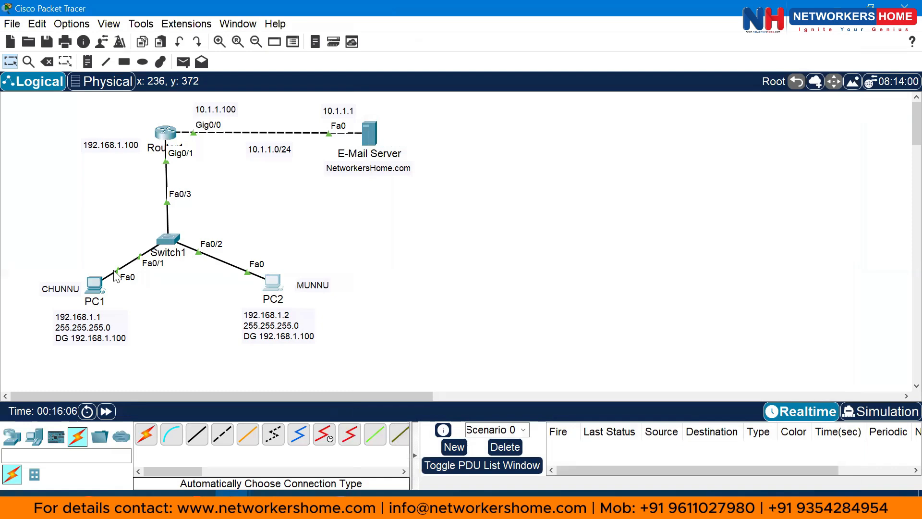
Open PC1's Email client from its Desktop applications
click(94, 284)
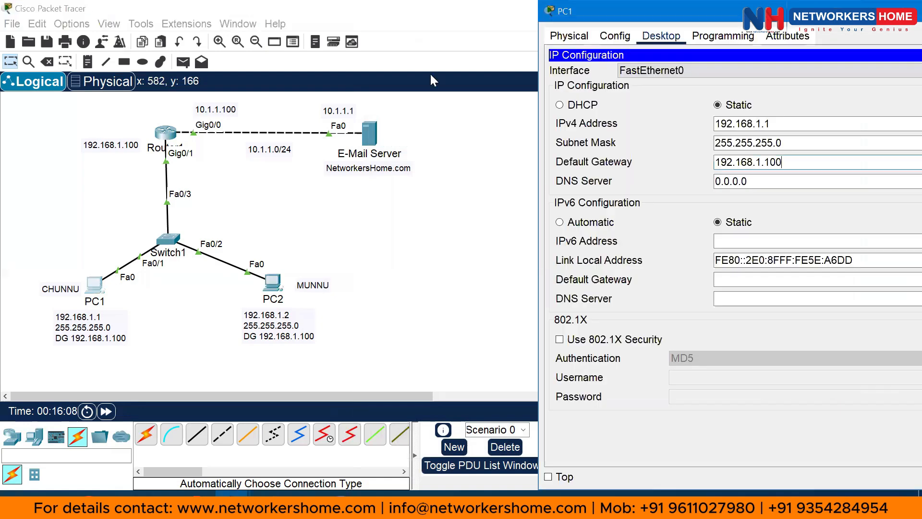
drag(714, 14, 445, 20)
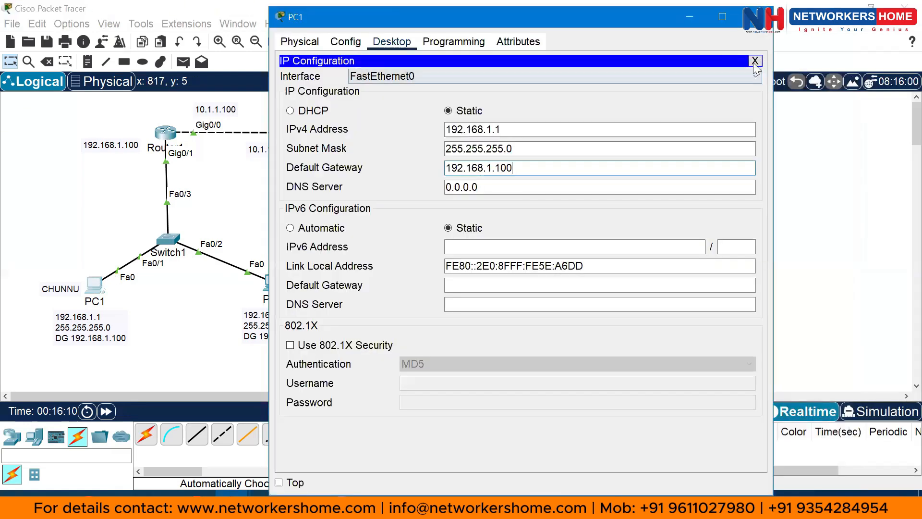
click(756, 62)
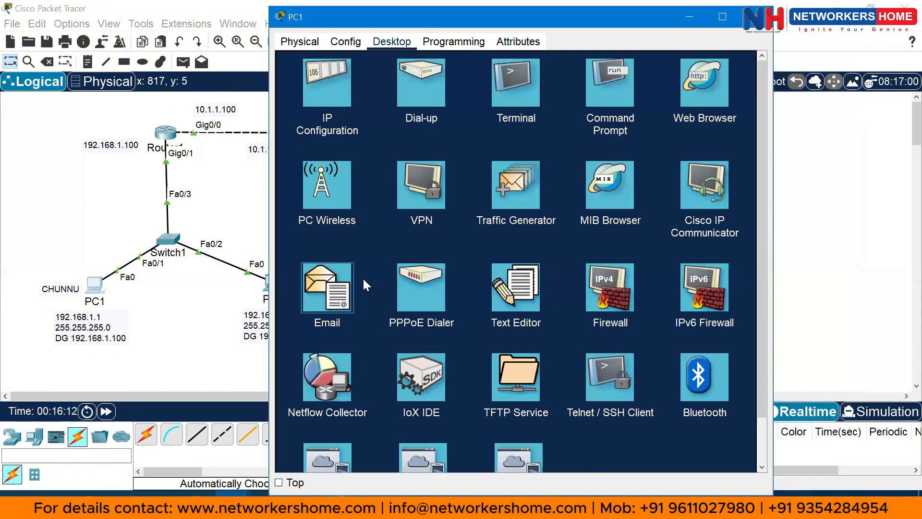
click(336, 289)
drag(374, 17, 542, 30)
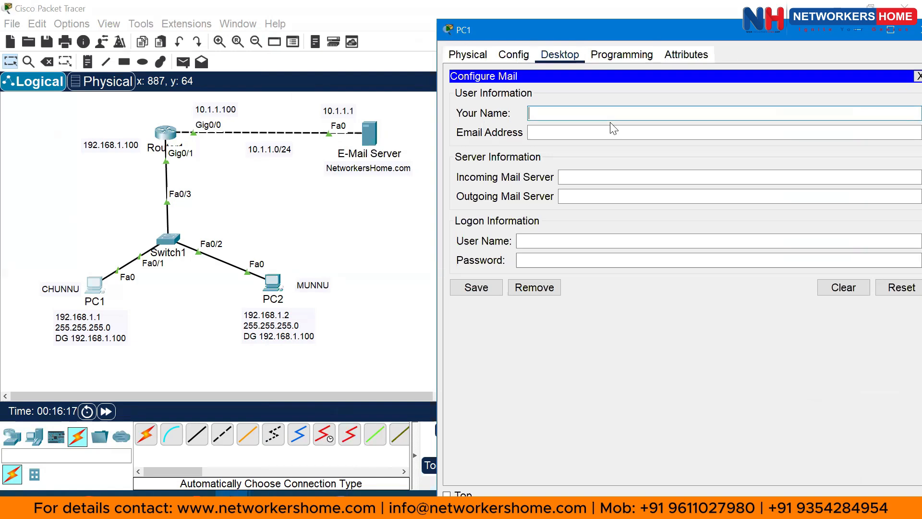
Enter the user's name and e-mail address, with 10.1.1.1 as incoming and outgoing mail server
text(Chunnu)
key(Tab)
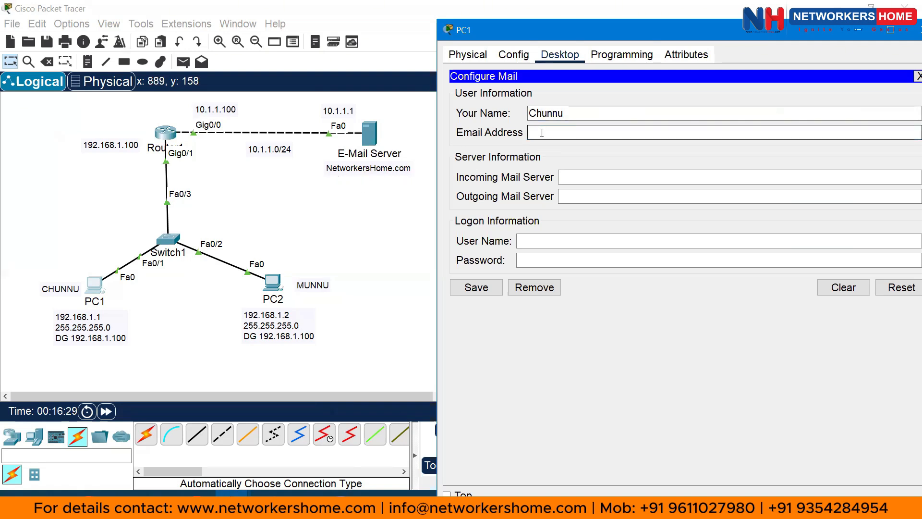
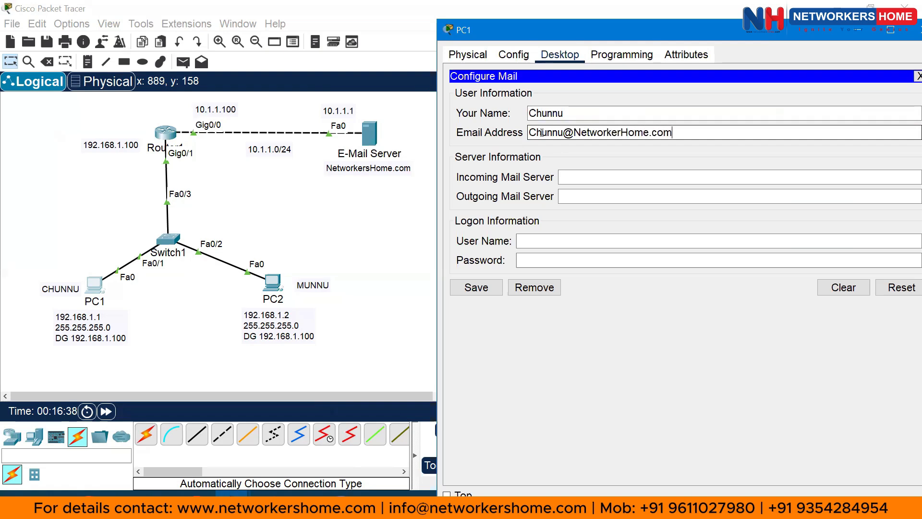
key(Tab)
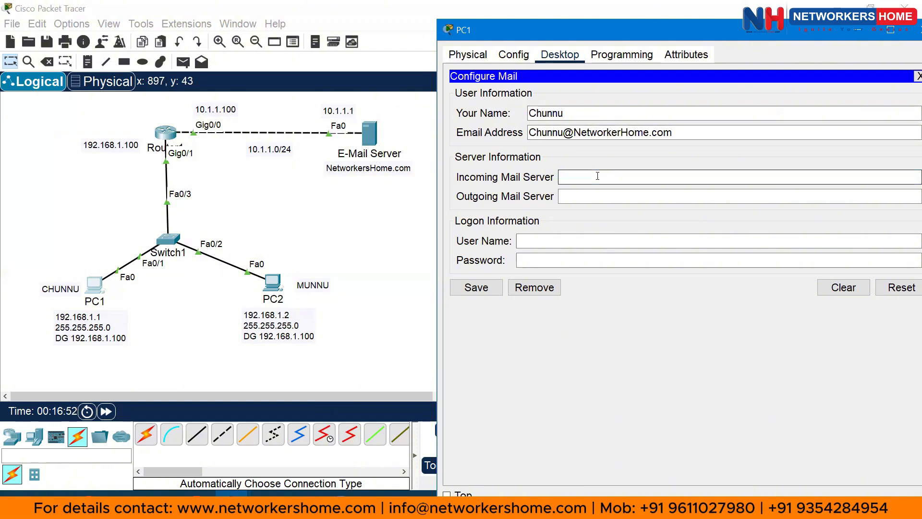
text(10.1.1.1)
key(Tab)
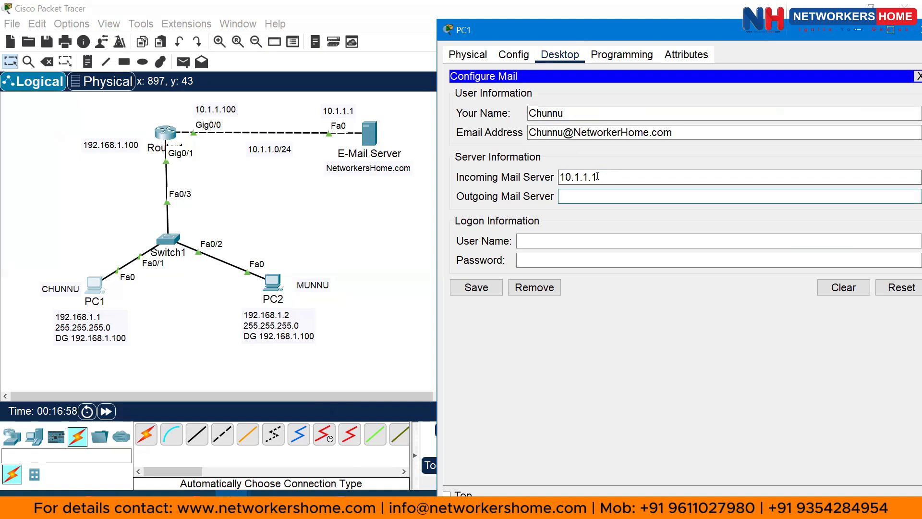
text(10.1.1.1)
click(552, 237)
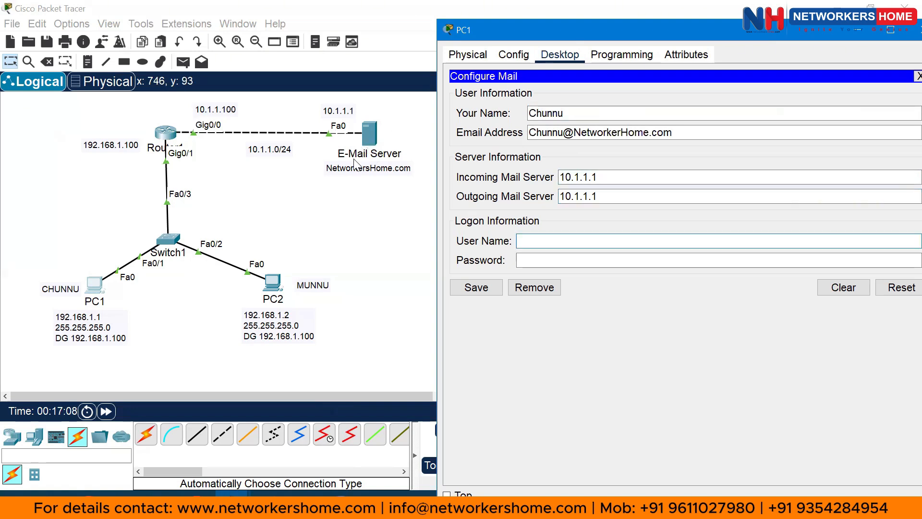
click(371, 132)
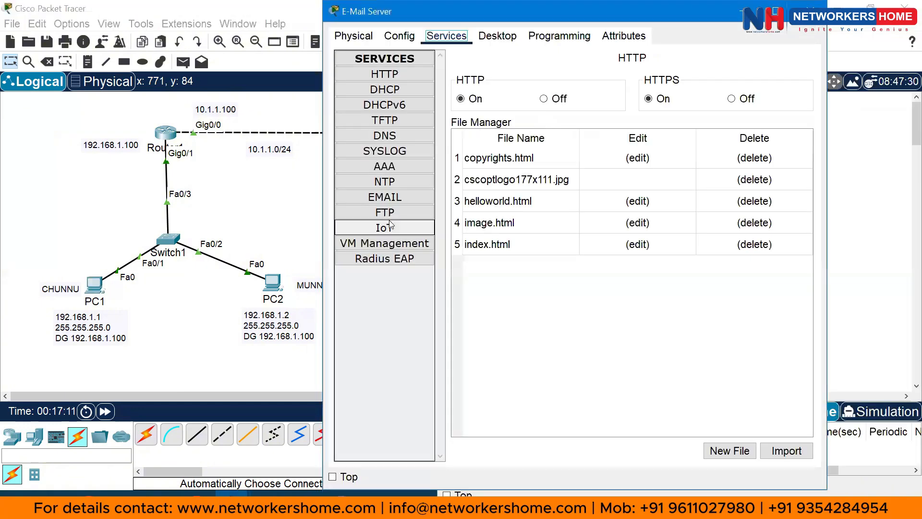
Review the first mail user's account details on the server, then return to PC1's mail configuration
click(386, 197)
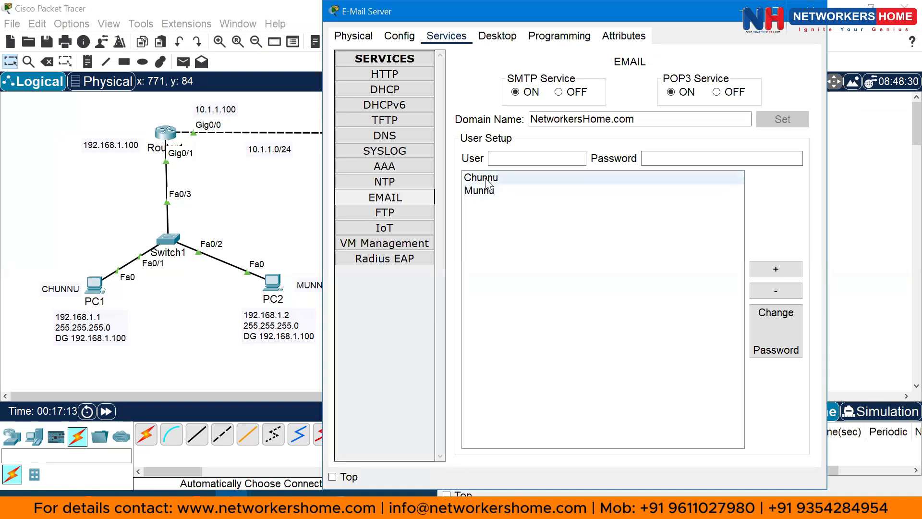
click(519, 178)
key(Tab)
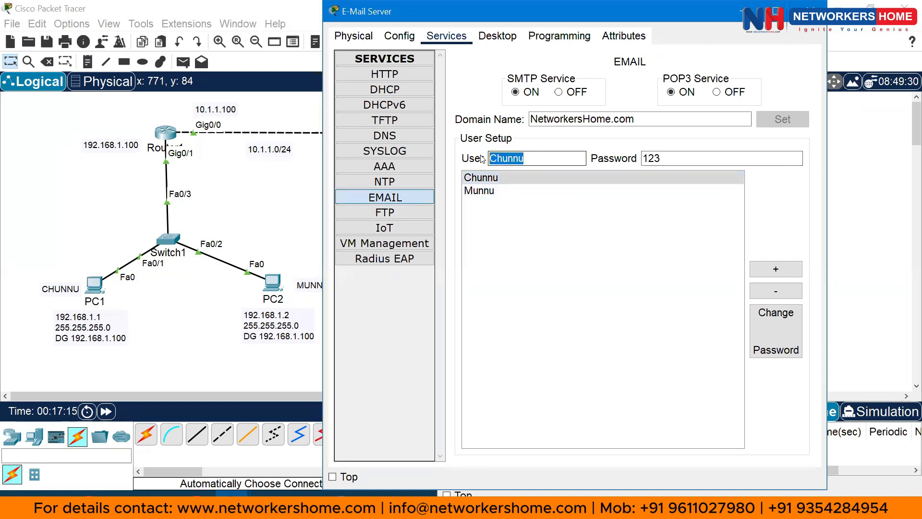
key(Tab)
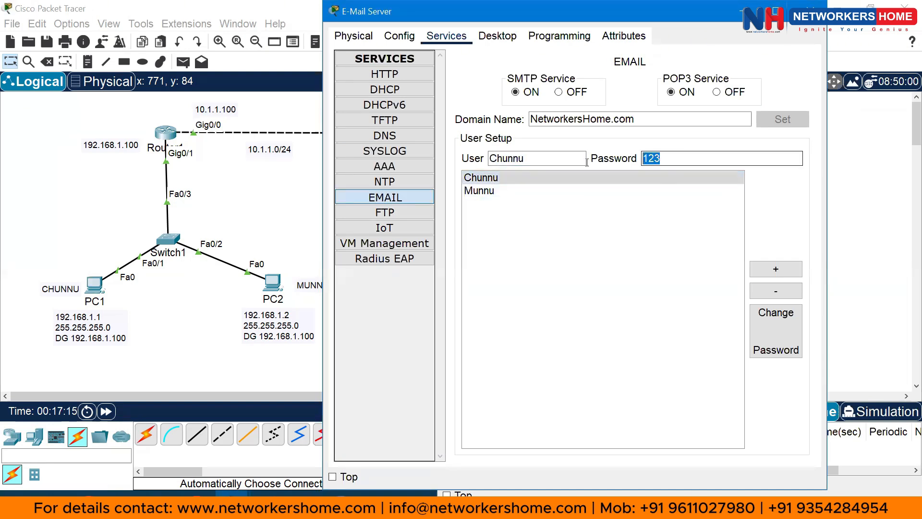
click(95, 285)
click(545, 236)
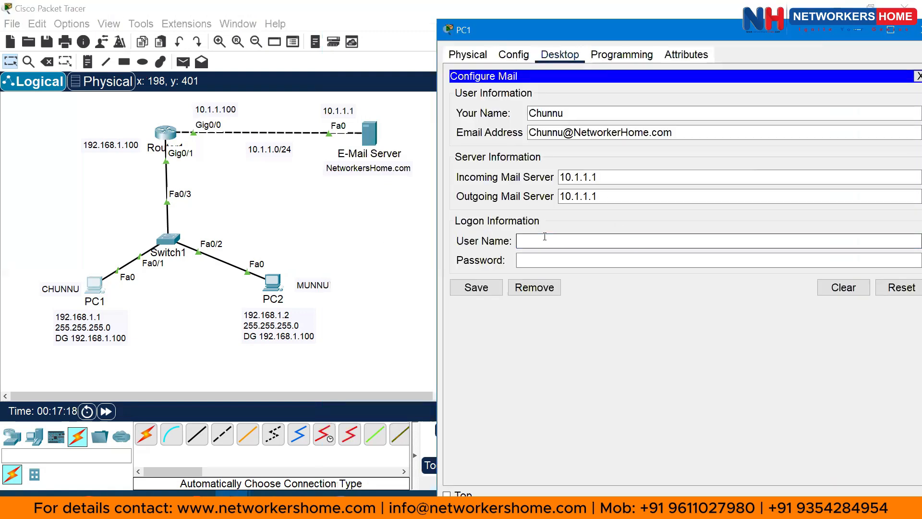
Enter PC1's logon user name and password, save its mail settings, and open PC2
text(Chunnu)
key(Tab)
text(●)
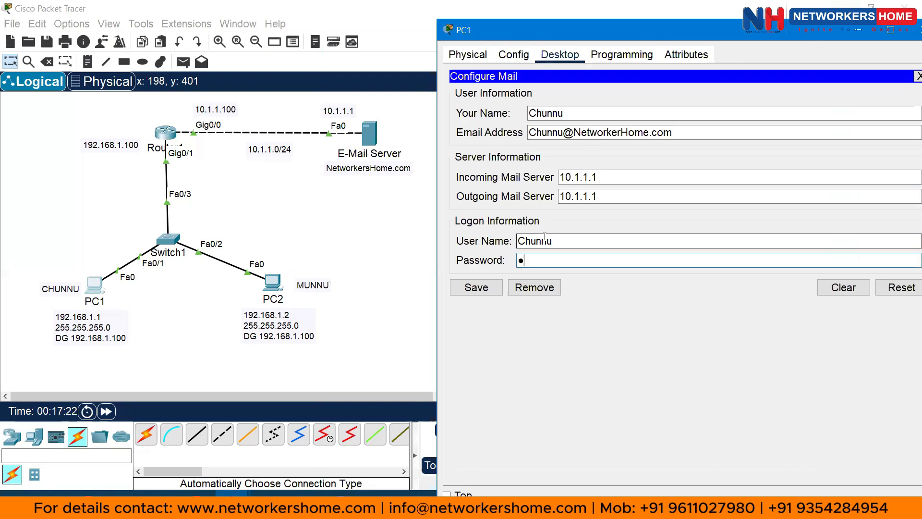
text(●●)
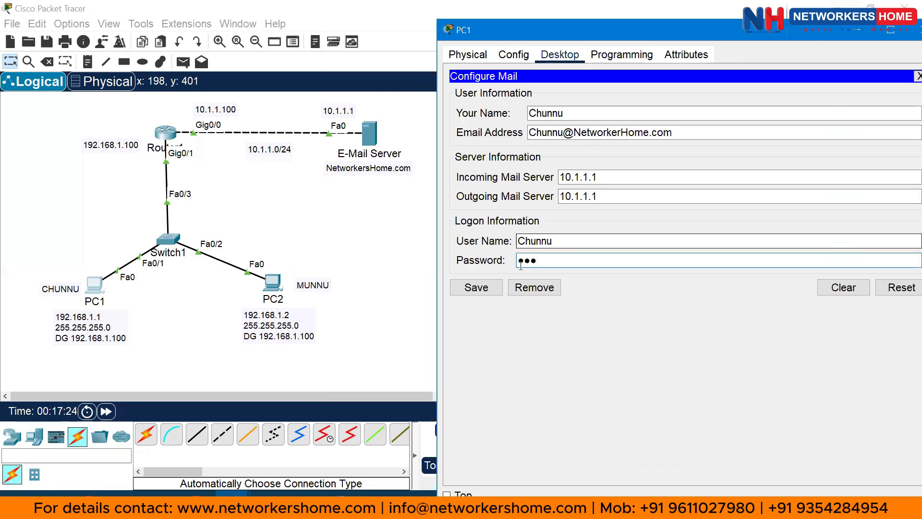
click(475, 287)
double_click(271, 286)
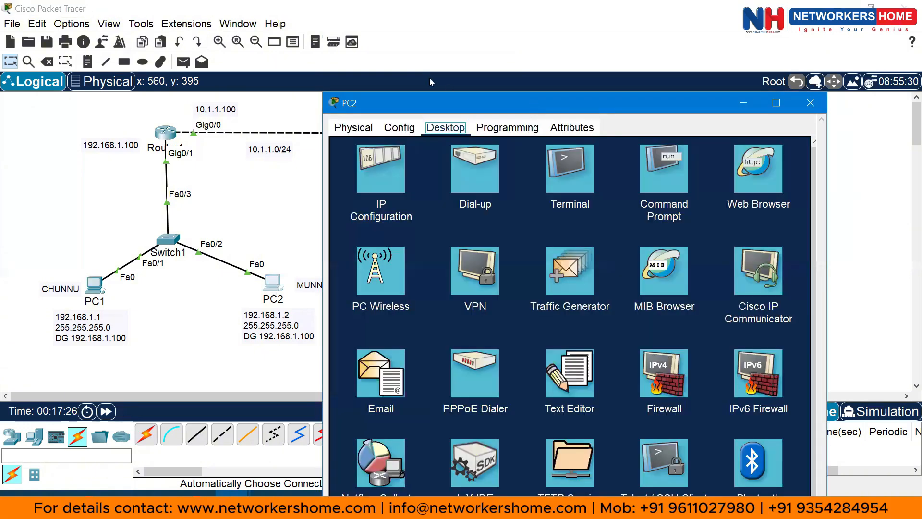
In PC2's Email app, enter the user's display name, e-mail address, and 10.1.1.1 incoming/outgoing servers
click(386, 268)
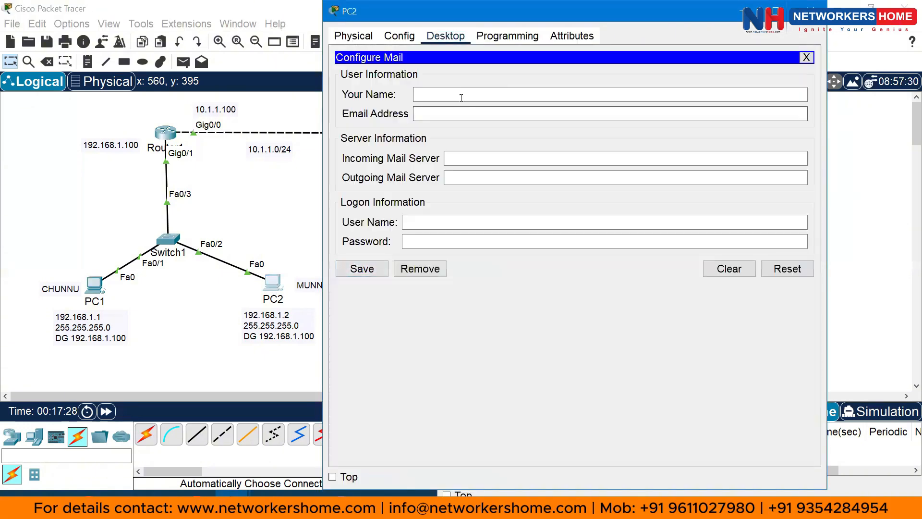
click(446, 94)
text(Munnu)
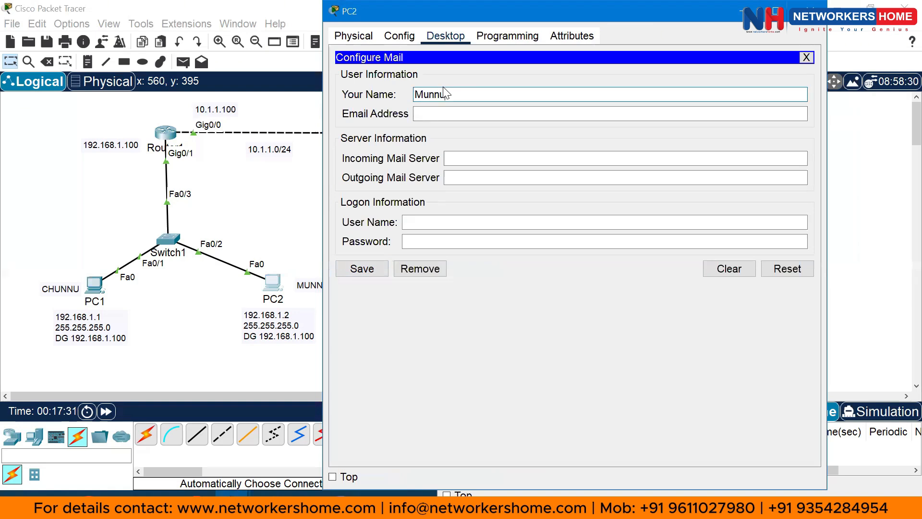
key(Tab)
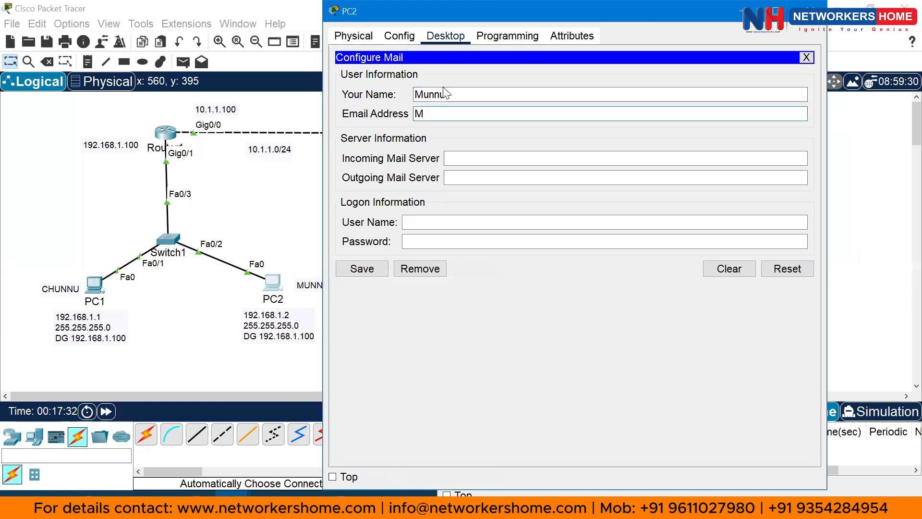
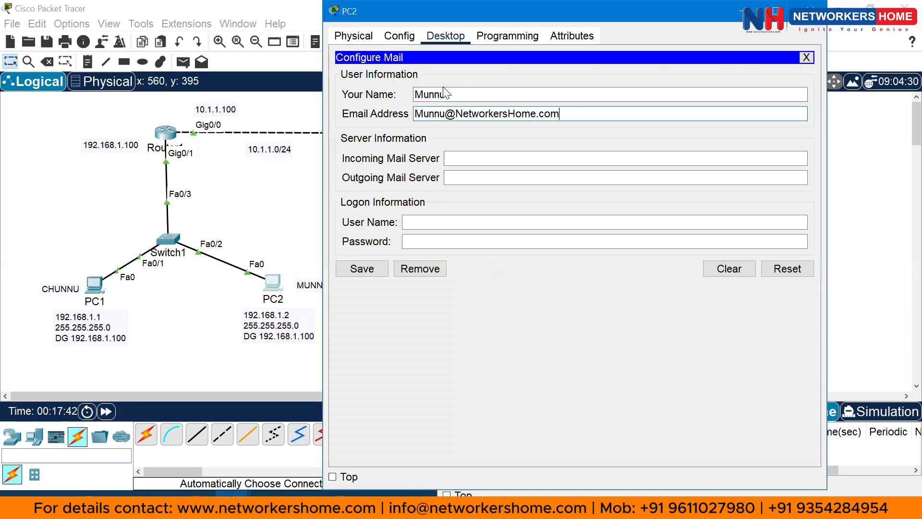
key(Tab)
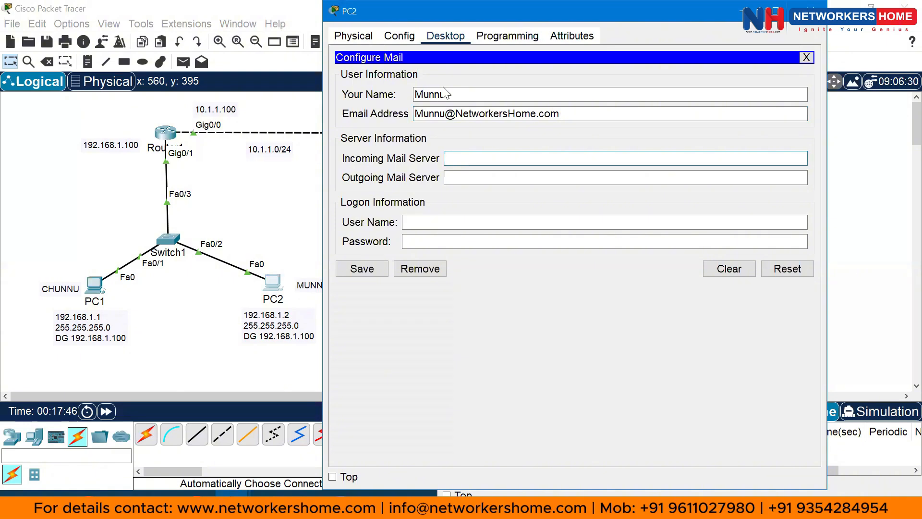
text(10.1.1.1)
key(Tab)
text(10.1.1.)
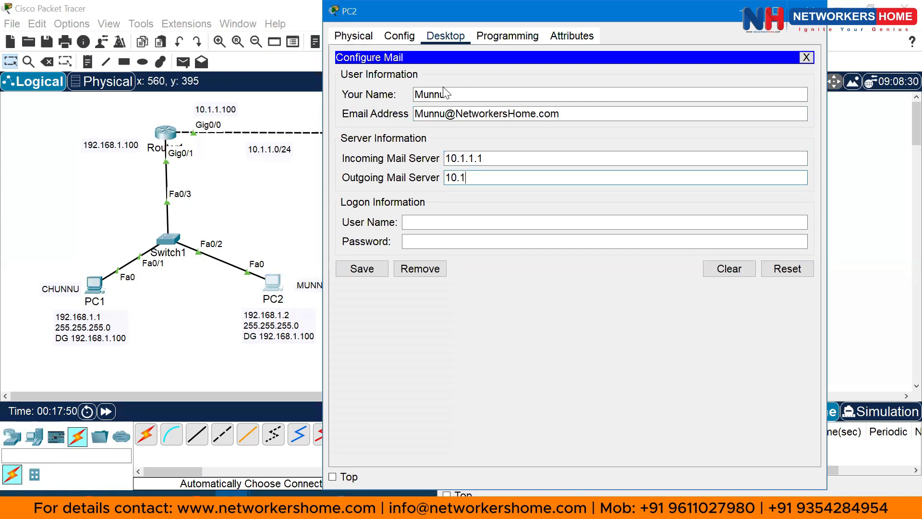
key(Tab)
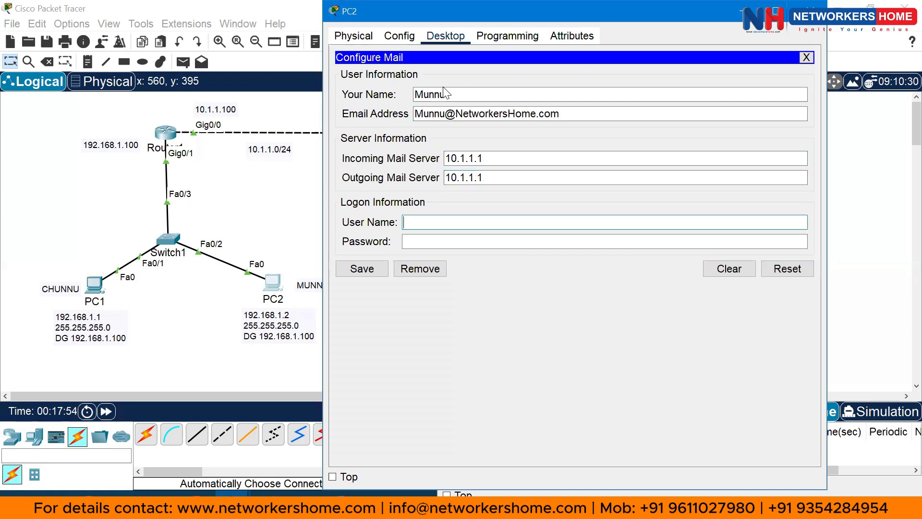
Check PC2's user name and password stored on the E-Mail Server's user setup
click(293, 208)
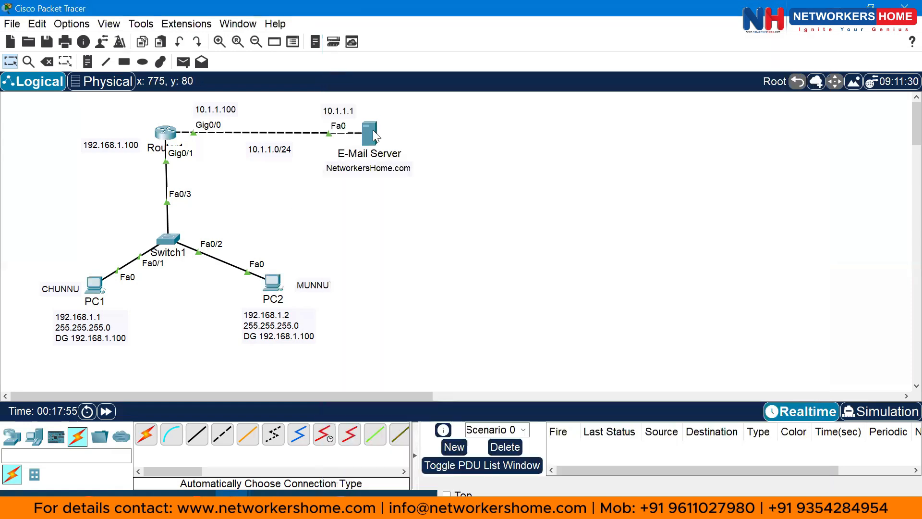
click(371, 132)
click(479, 190)
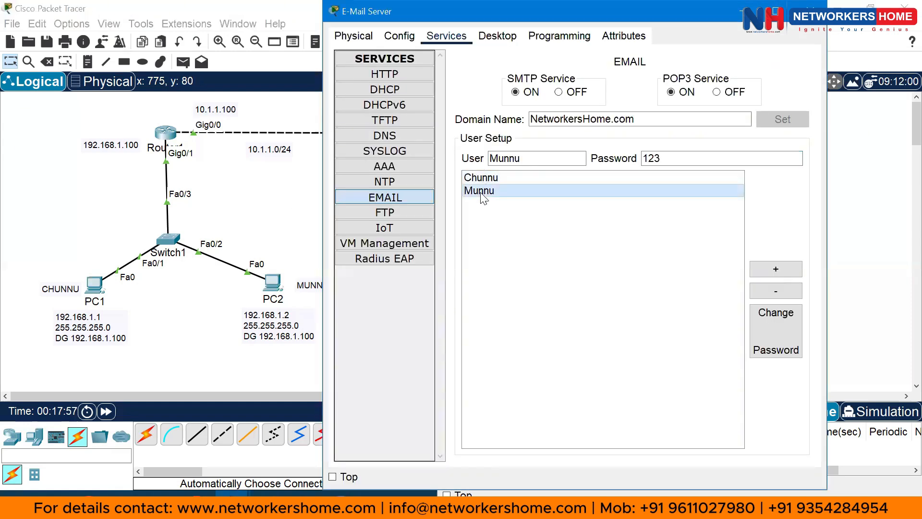
click(529, 162)
click(670, 162)
drag(546, 161, 436, 156)
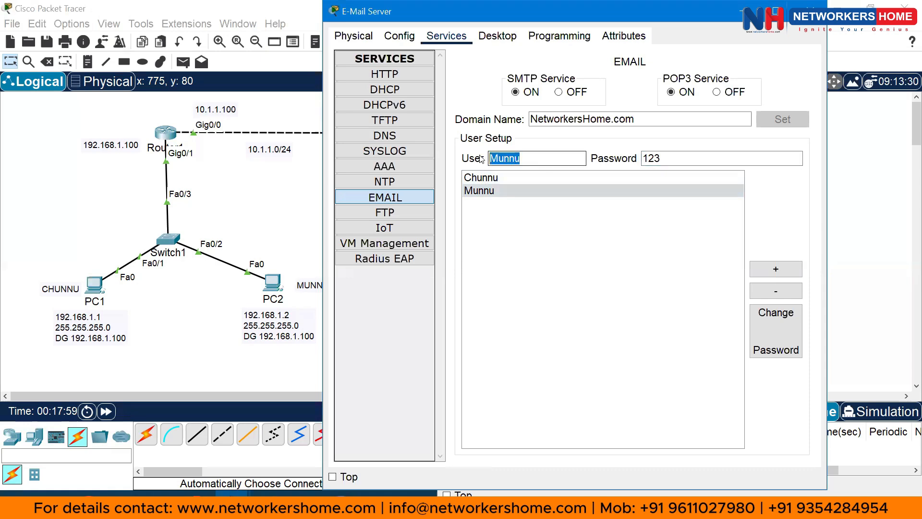
click(667, 159)
Enter PC2's logon user name and password and save its mail settings
click(273, 283)
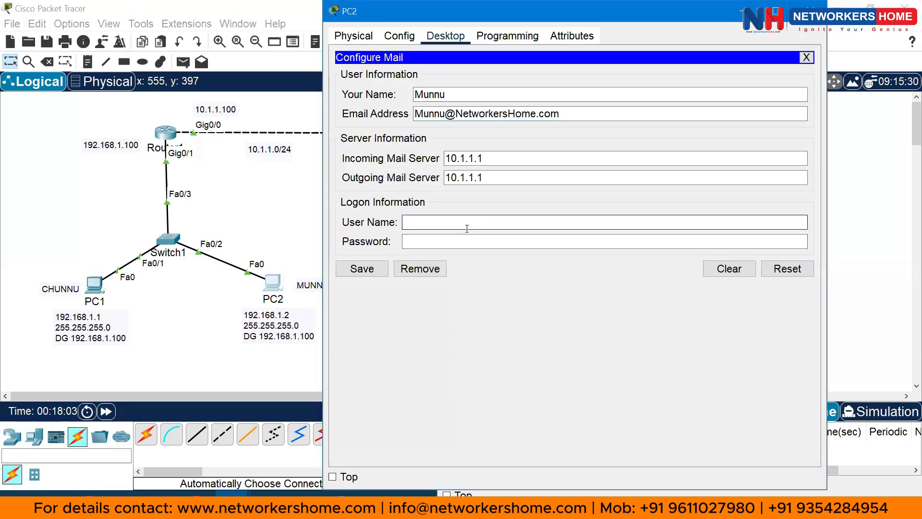
text(Munnu)
key(Tab)
text(123)
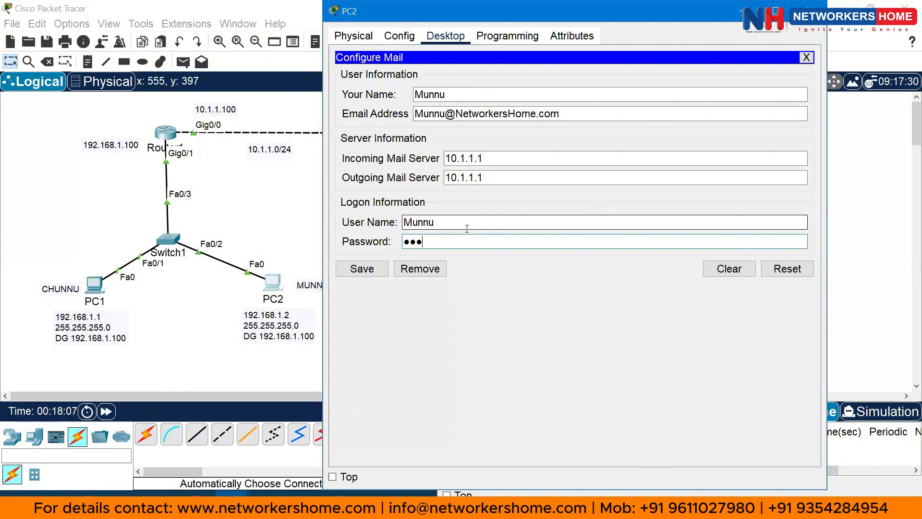
click(369, 270)
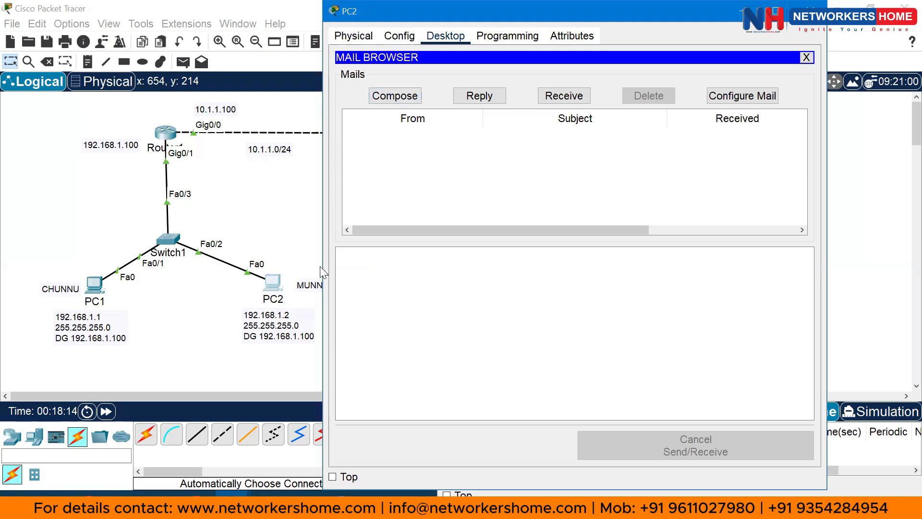
Compose a new mail addressed to PC1's user with the subject 'Test Mail'
click(396, 97)
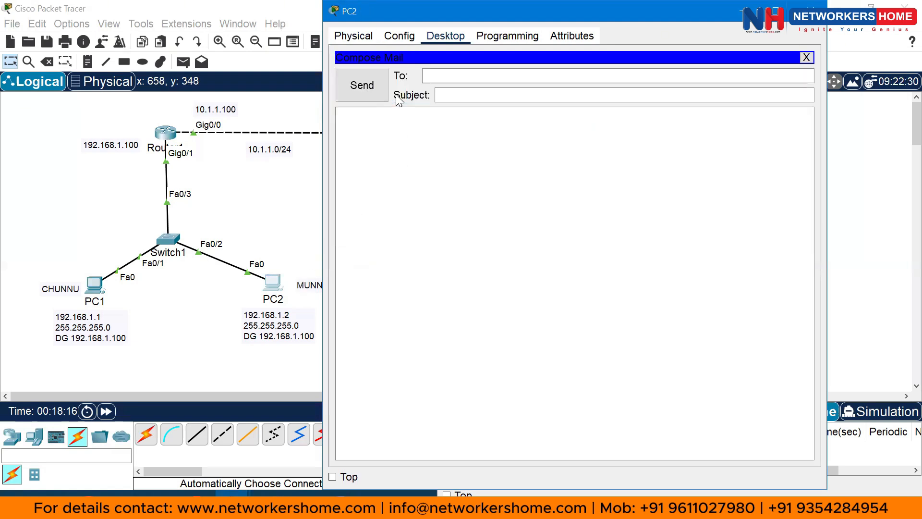
drag(426, 8, 552, 23)
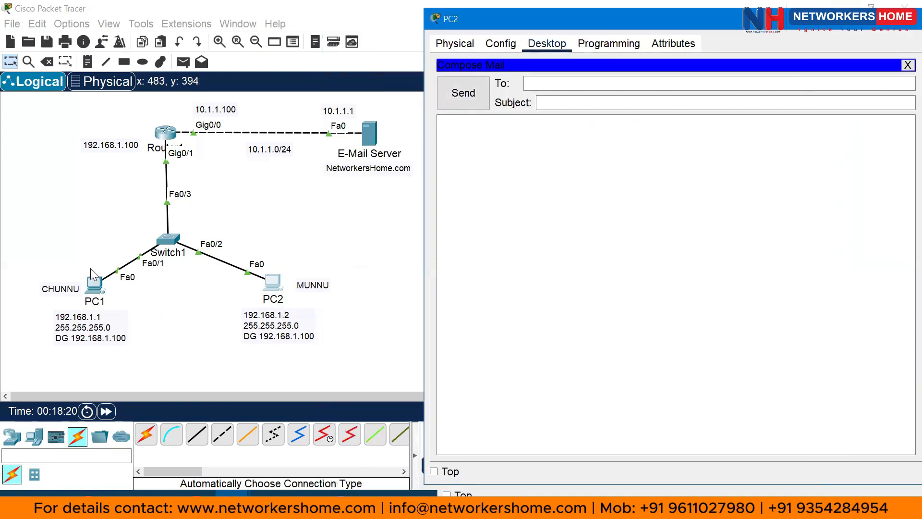
click(541, 86)
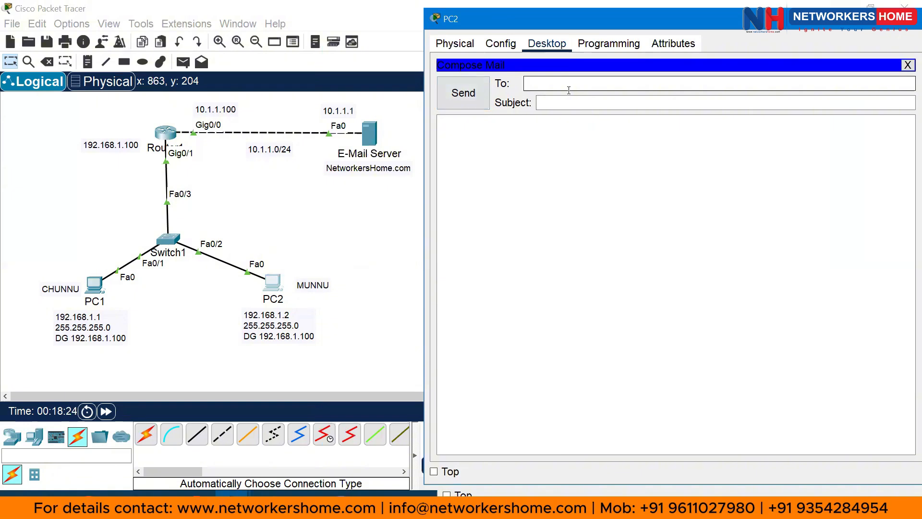
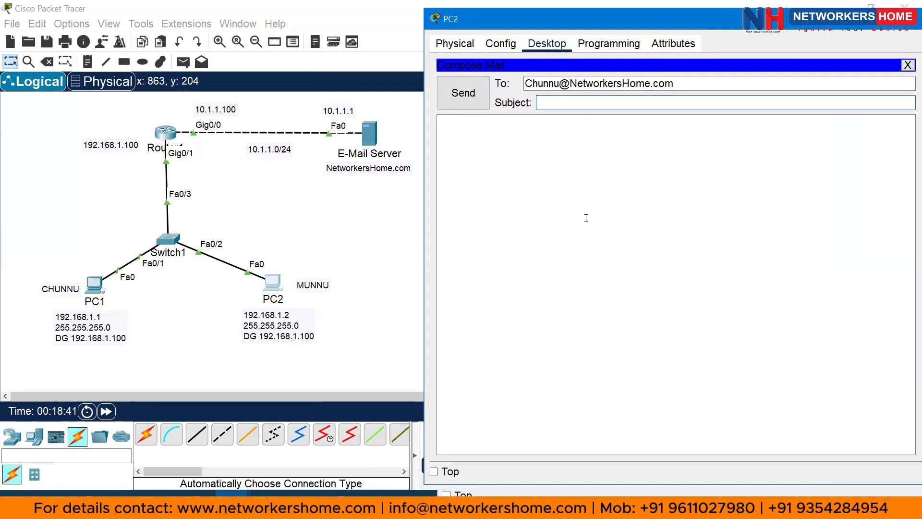
text(Test Ma)
Write a greeting saying 'this is my first mail to you', asking for a response, and send it
click(586, 218)
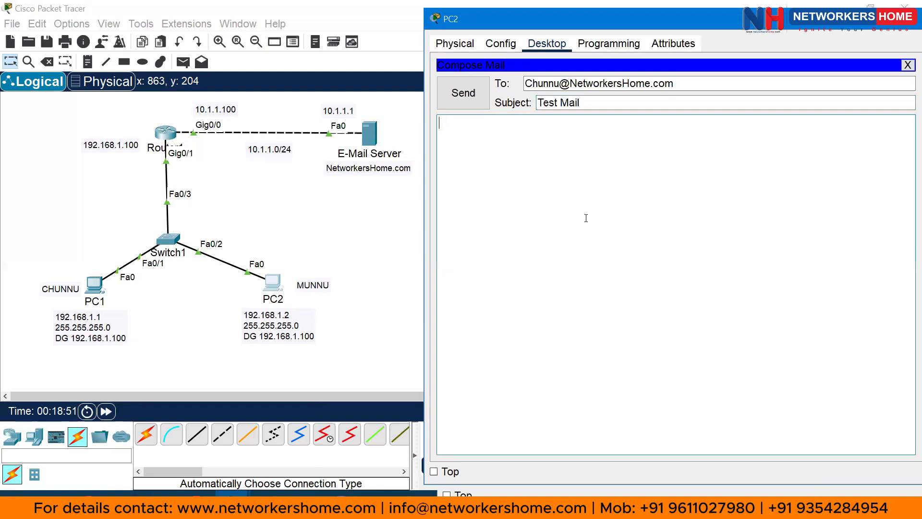
text(Hello My dear fri)
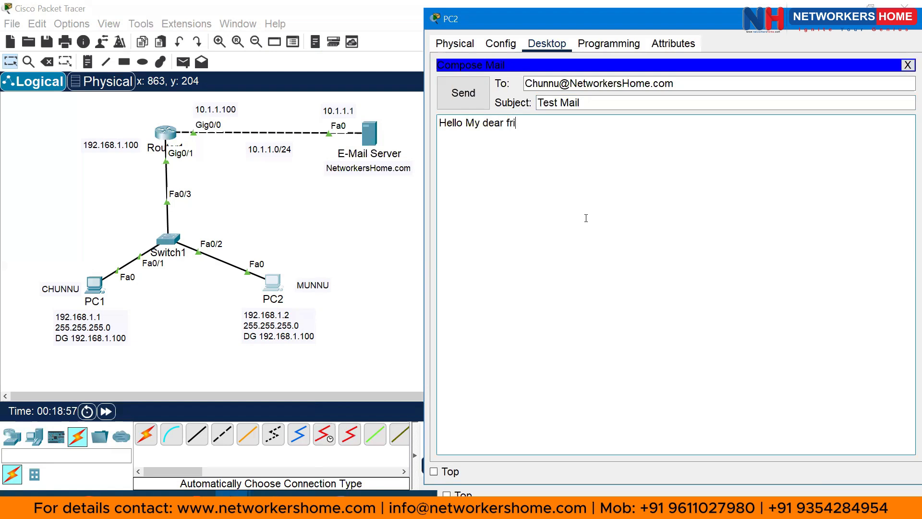
text(end this is my first mail)
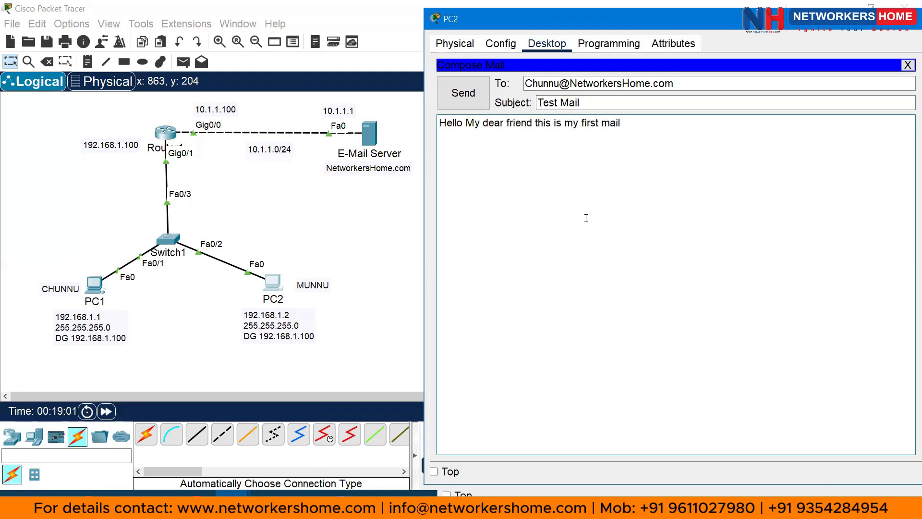
text( to you.)
key(Return)
key(Return)
text(HOpe)
key(BackSpace)
key(BackSpace)
key(BackSpace)
text(ope you find )
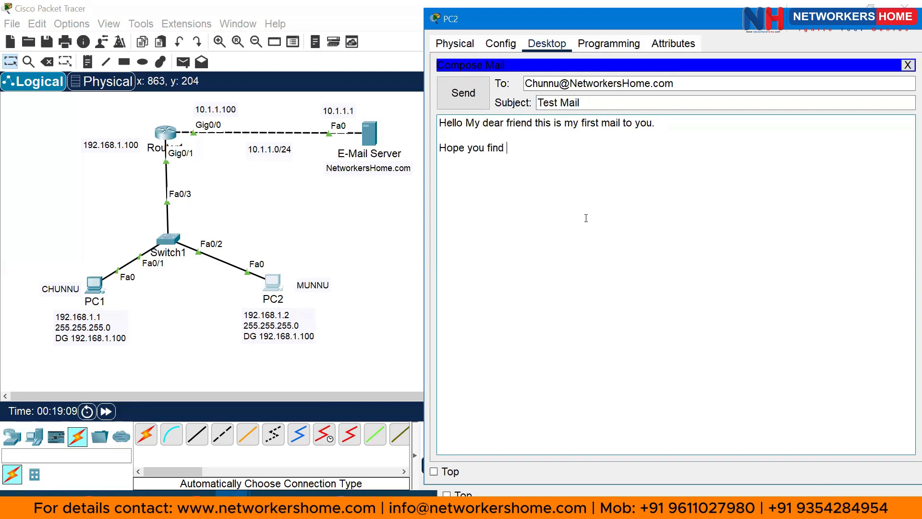
text(it well and)
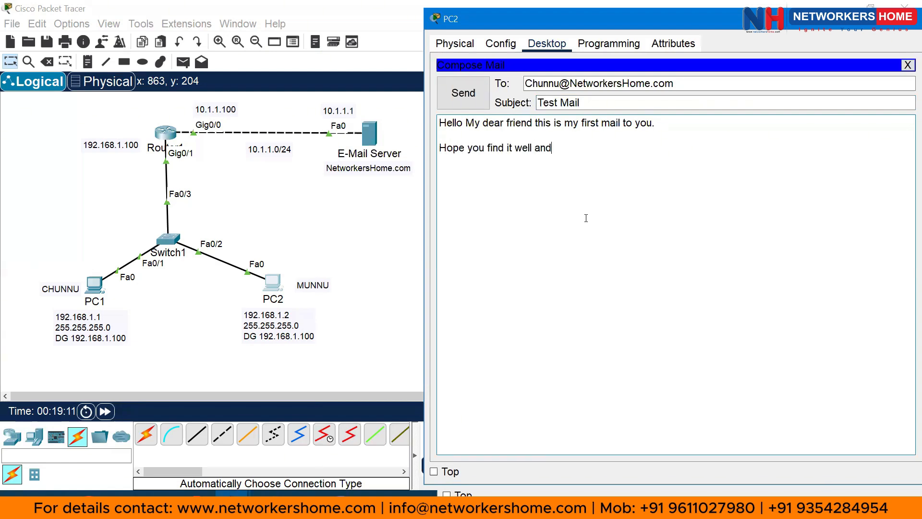
text( res)
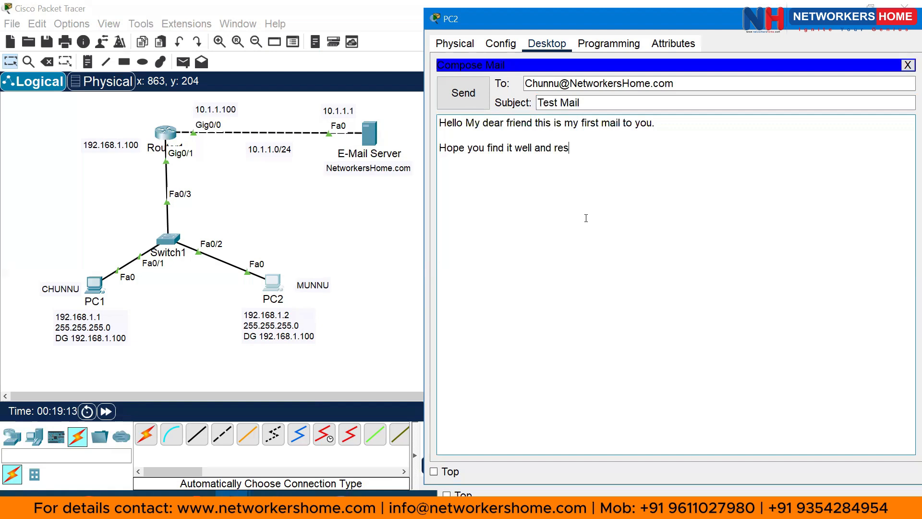
text(pond accordingly)
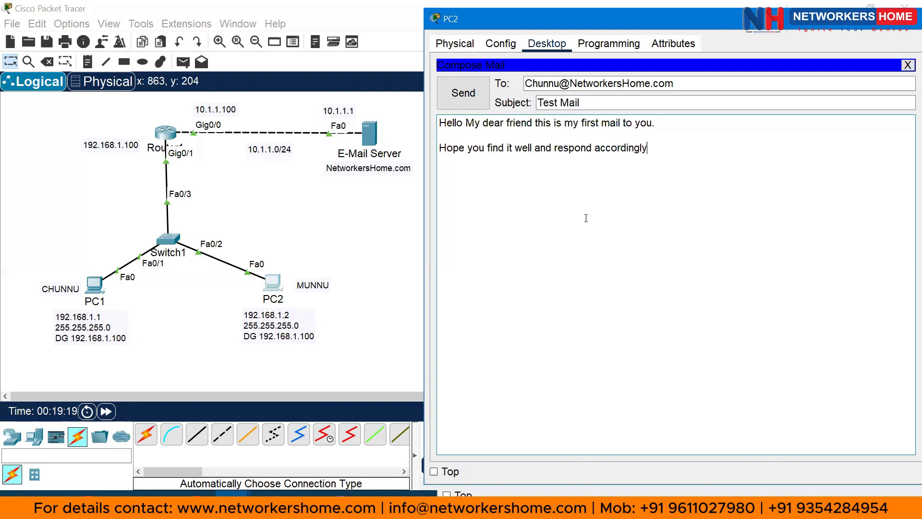
click(471, 90)
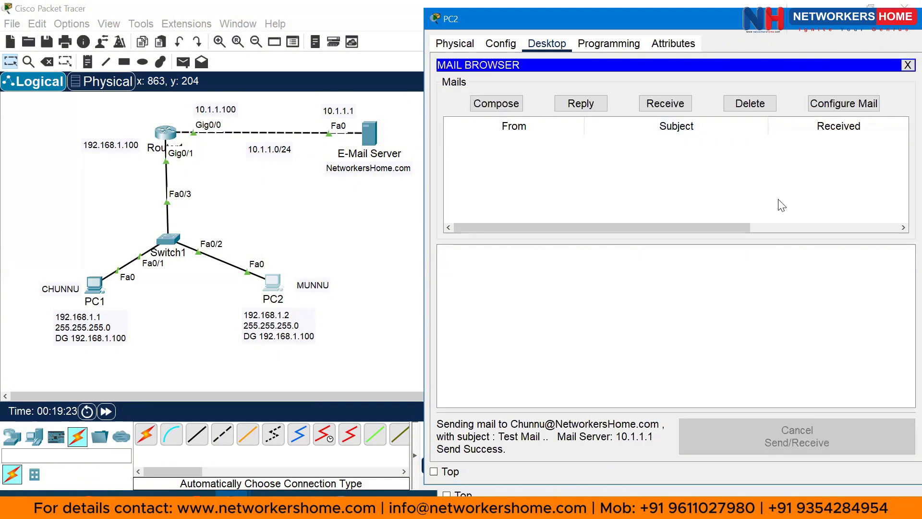
Return to the topology and open PC1's mail browser
click(375, 228)
click(102, 285)
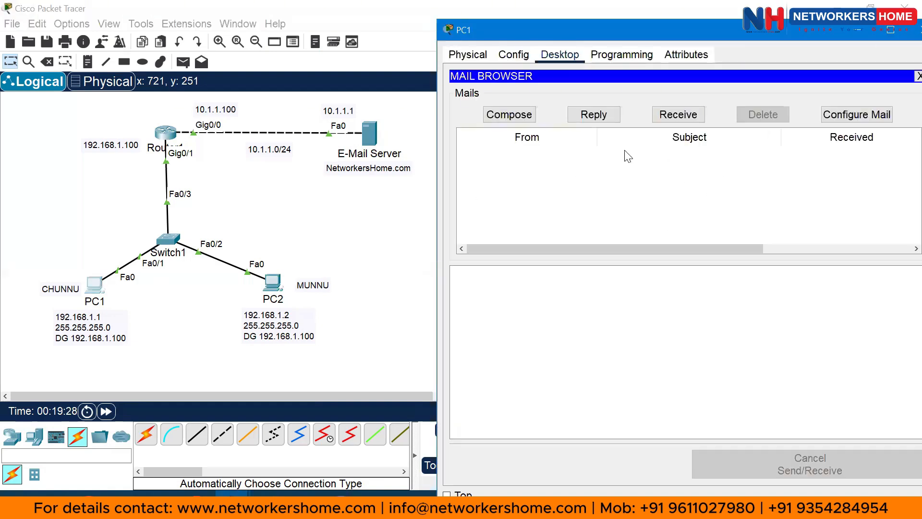
Receive PC1's mail, open the 'Test Mail' message and highlight its subject and body lines
click(696, 116)
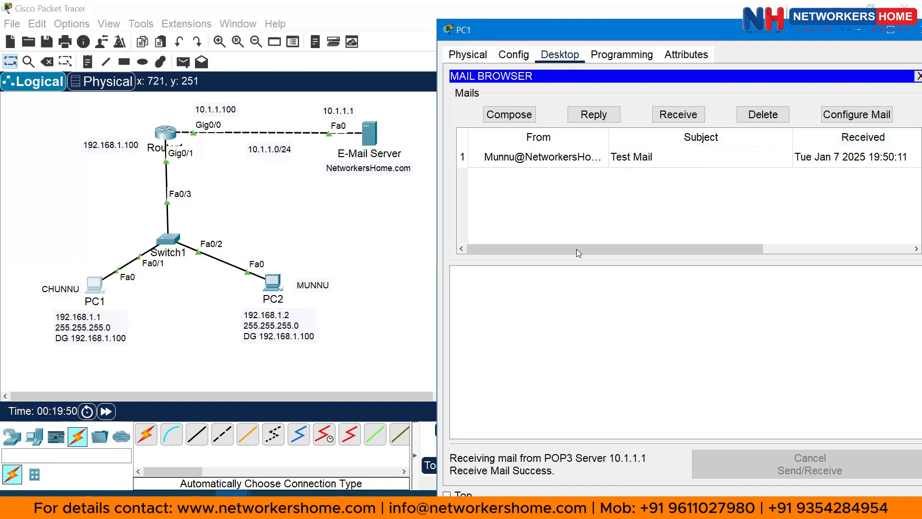
click(566, 159)
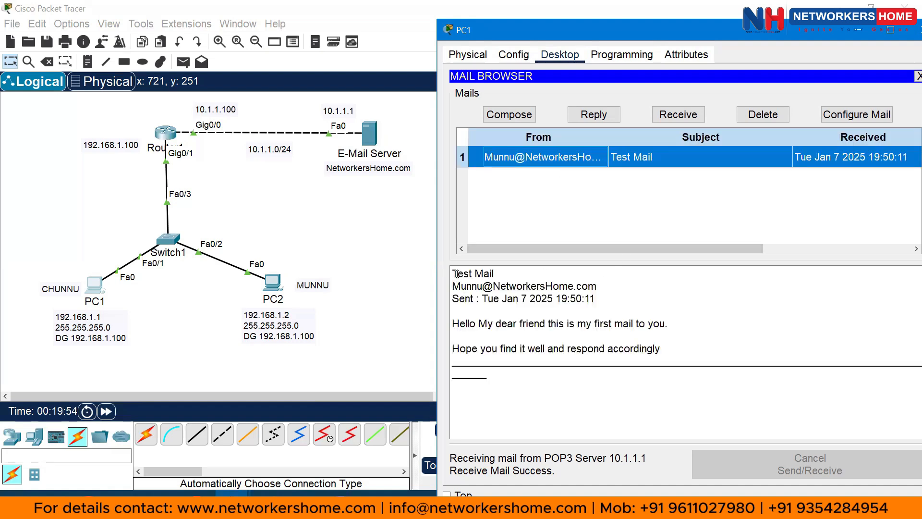
drag(455, 273, 596, 298)
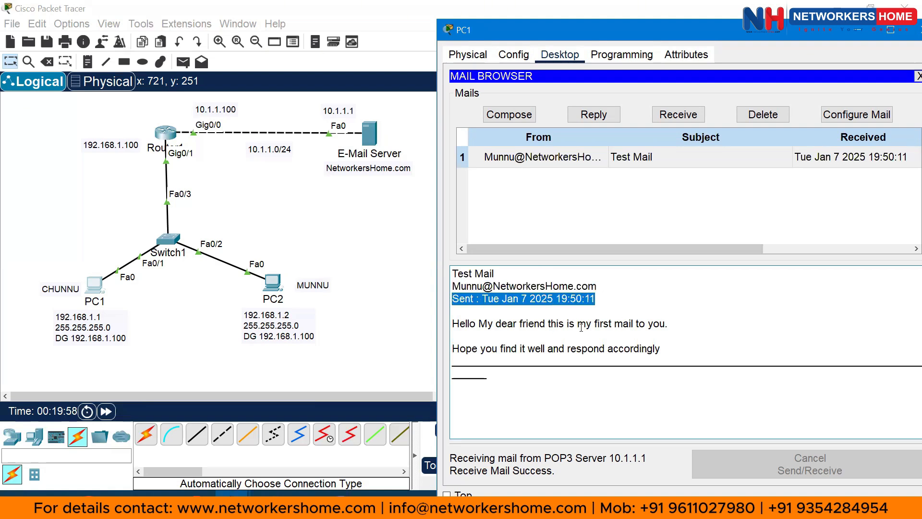
drag(457, 323, 664, 316)
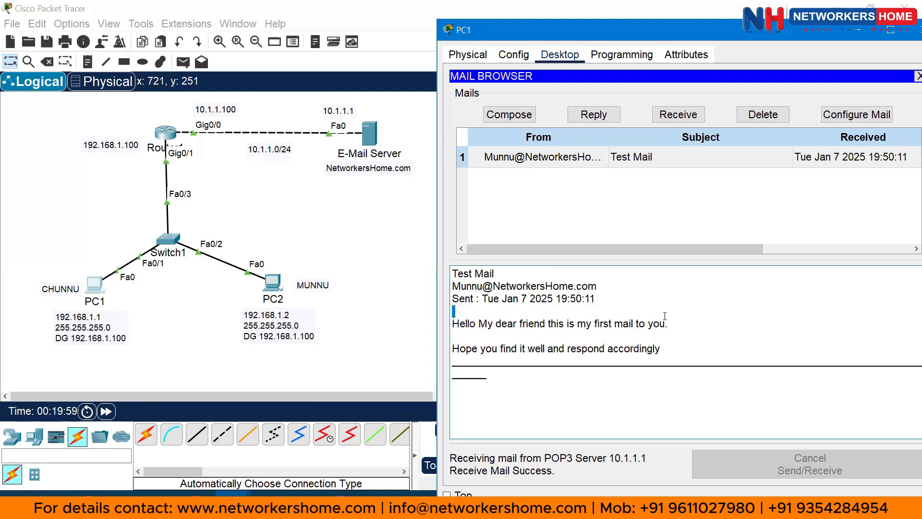
drag(459, 349, 611, 340)
Reply to Test Mail, starting with 'Yes My dear Friend I have received your Email.'
click(584, 114)
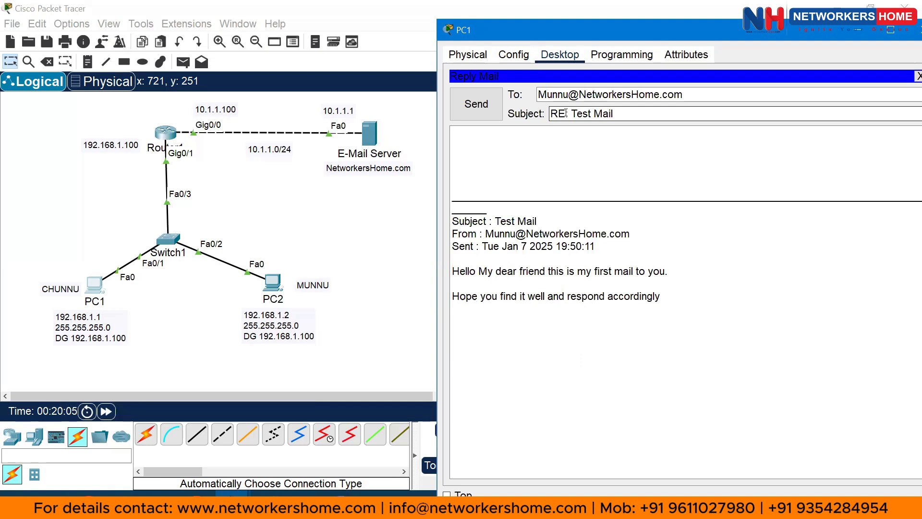
drag(566, 114, 614, 114)
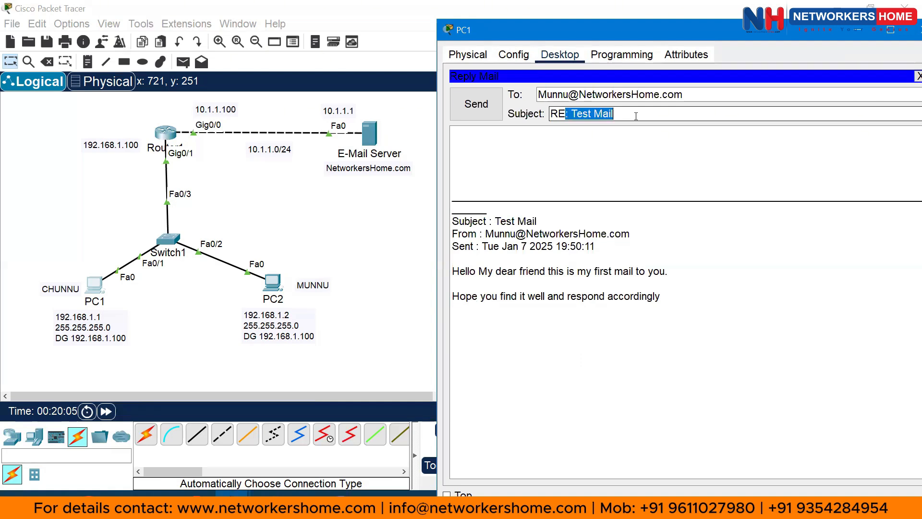
click(496, 137)
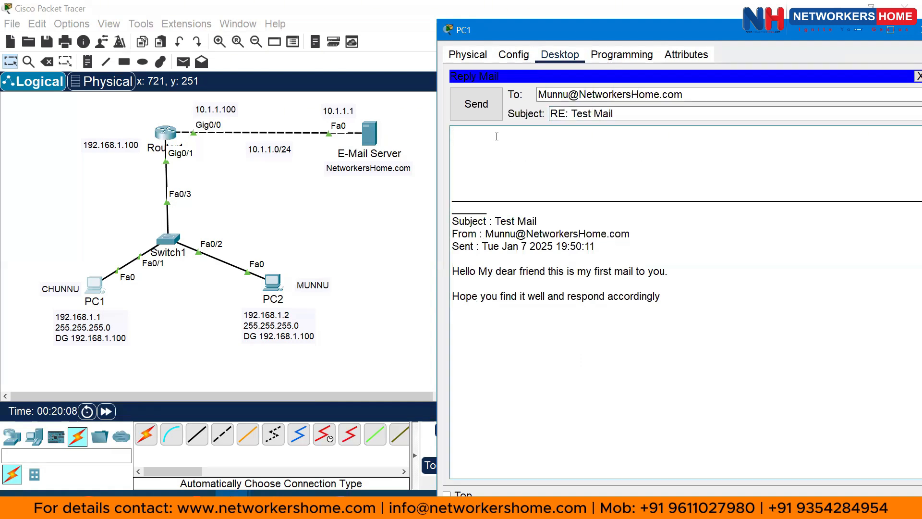
text(Ys)
key(BackSpace)
text(es My dear Friend )
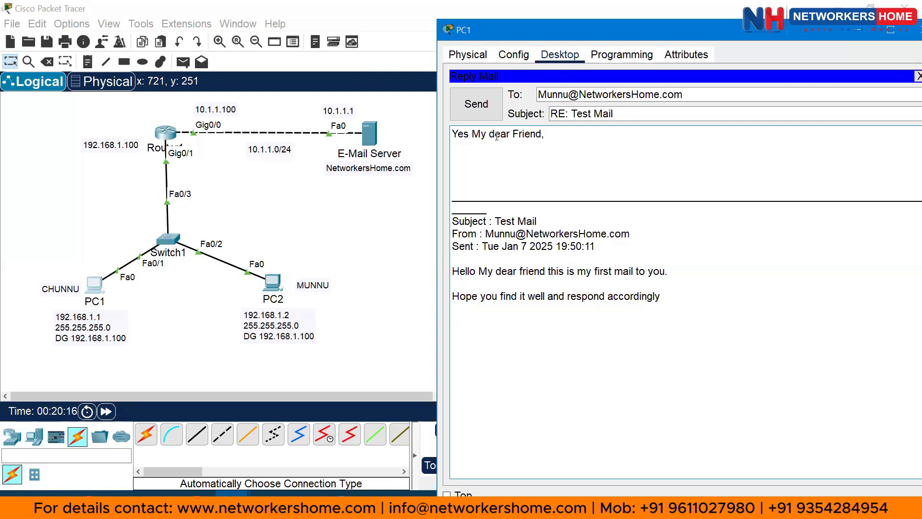
text( Ihave re)
key(BackSpace)
key(BackSpace)
key(BackSpace)
key(BackSpace)
key(BackSpace)
key(BackSpace)
key(BackSpace)
text(h have recienve)
key(BackSpace)
key(BackSpace)
key(BackSpace)
text(ved your)
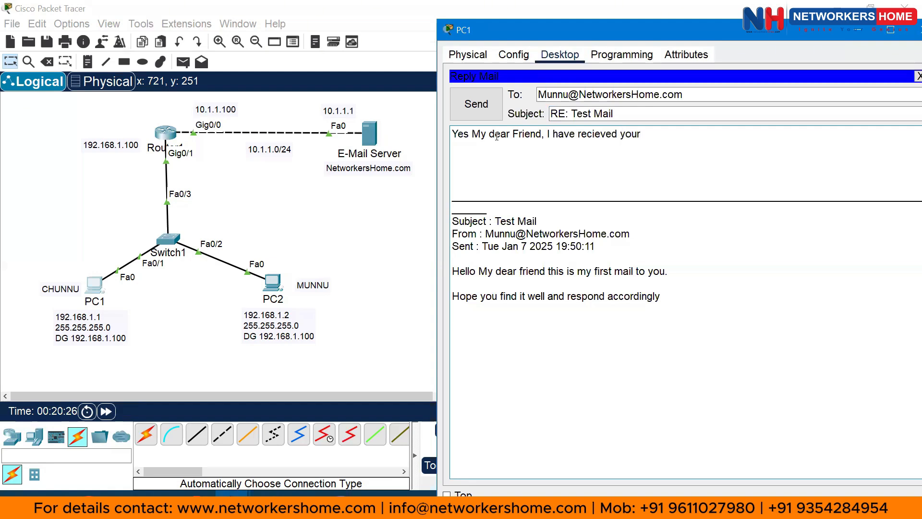
text( Email.)
Add 'Your E-Mail configuration is successfull.' and 'Thanks to NETWORKERSHOME', then send the reply
key(Return)
key(Return)
text(your)
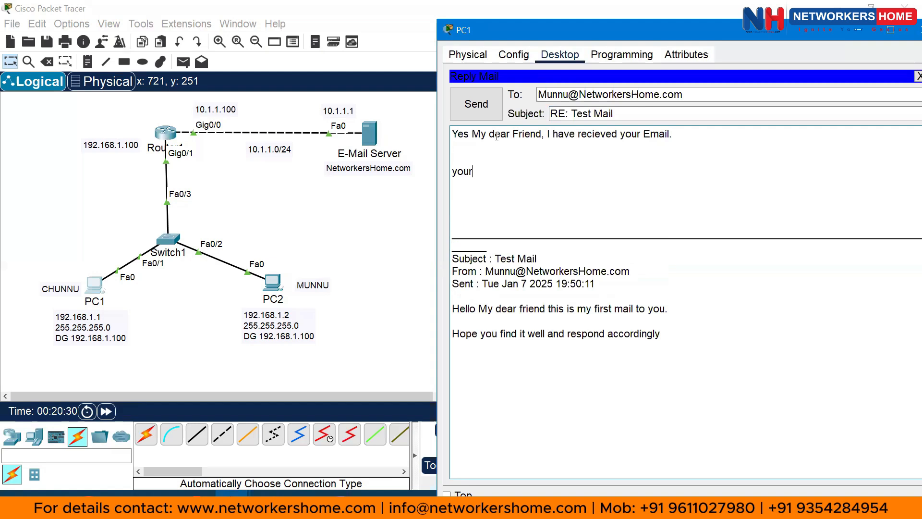
text(e)
key(BackSpace)
key(BackSpace)
key(BackSpace)
key(BackSpace)
key(BackSpace)
key(BackSpace)
text(Your E-Mai)
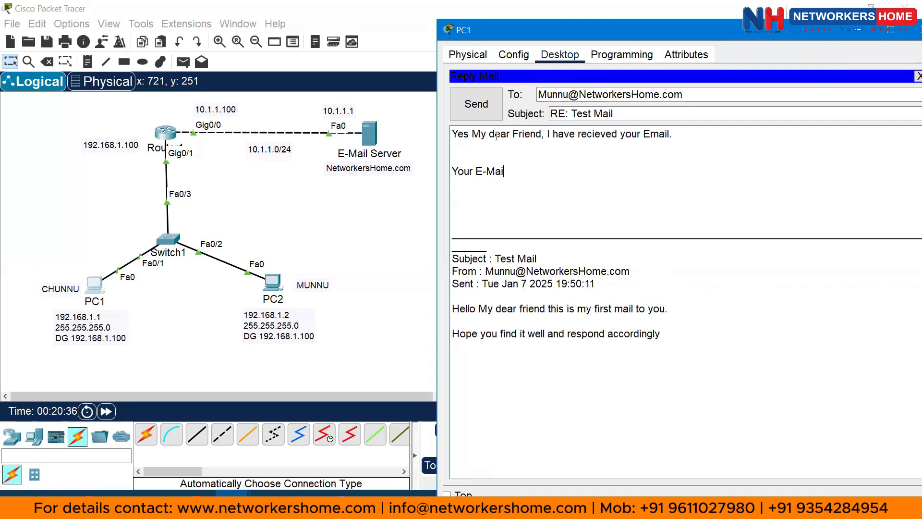
text(l configuration)
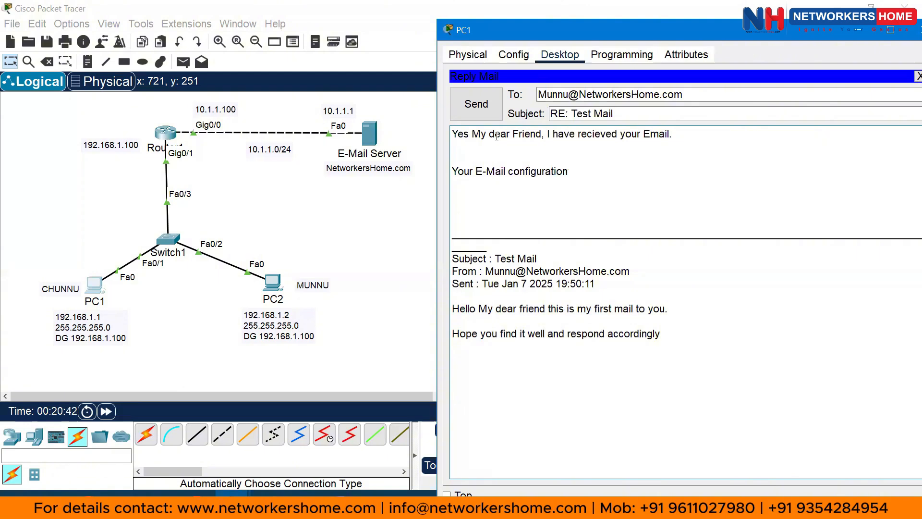
text( is successfull.)
key(Return)
key(Return)
text(T)
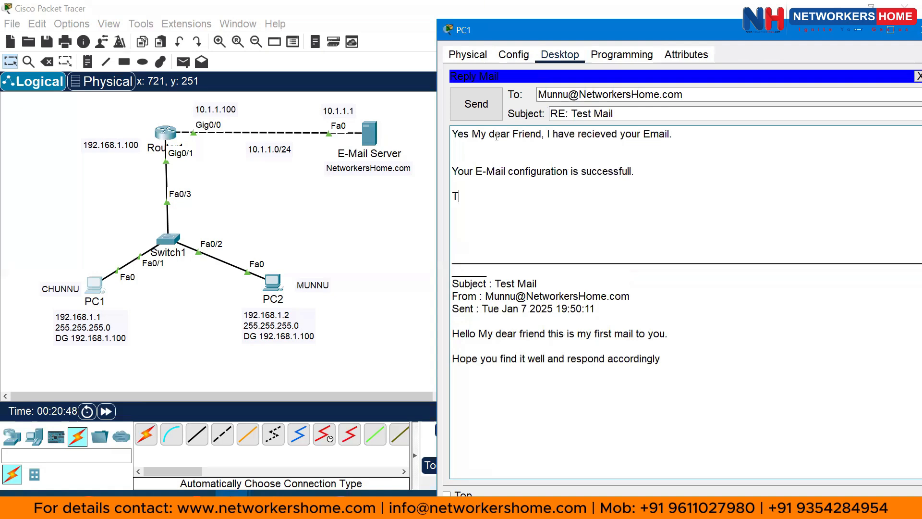
text(hanks to Ne)
text(ET)
text(WORKERSHO)
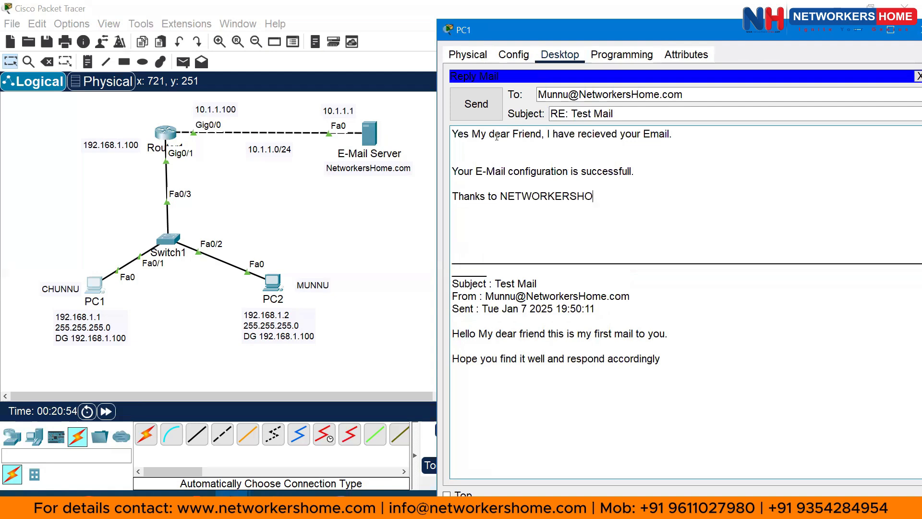
text(ME.)
click(476, 105)
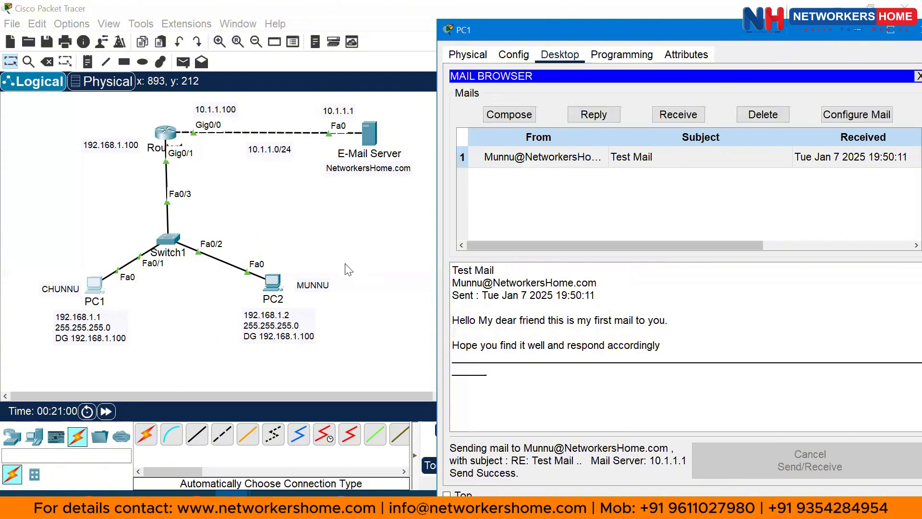
Open PC2's mail browser, receive new mail, and open the 'RE: Test Mail' reply
click(265, 284)
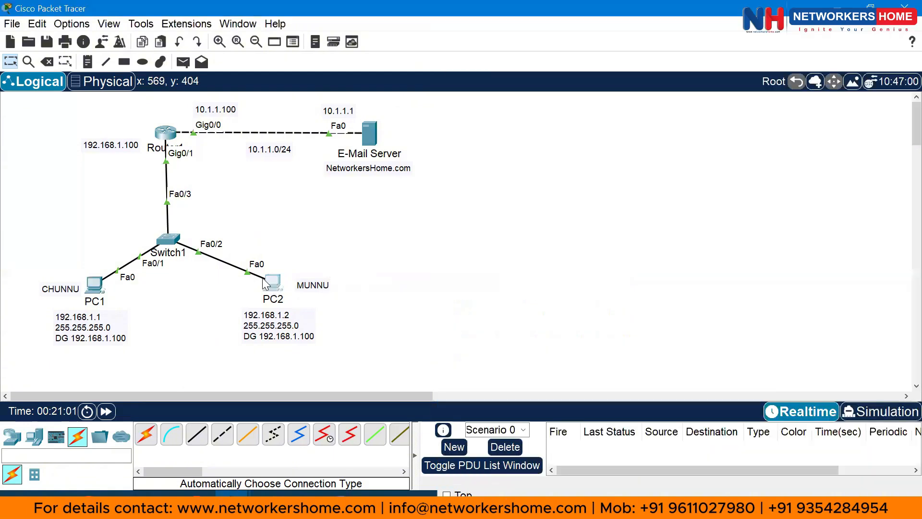
click(265, 285)
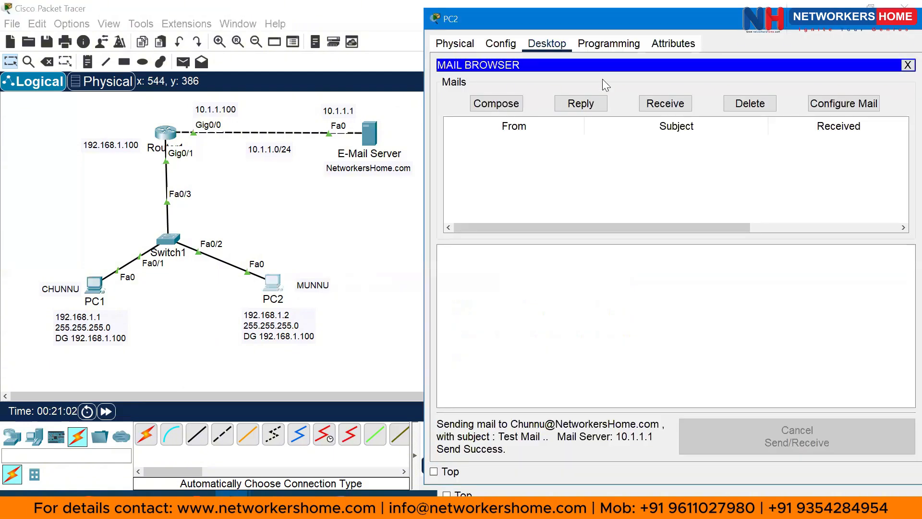
click(669, 109)
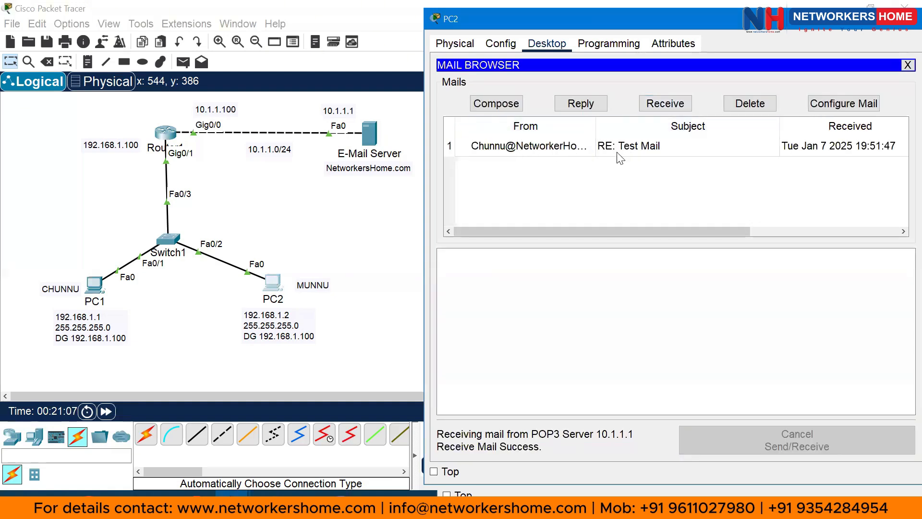
click(652, 148)
Scroll through the reply, highlighting the quoted original and the closing thanks line
scroll(564, 276, up, 5)
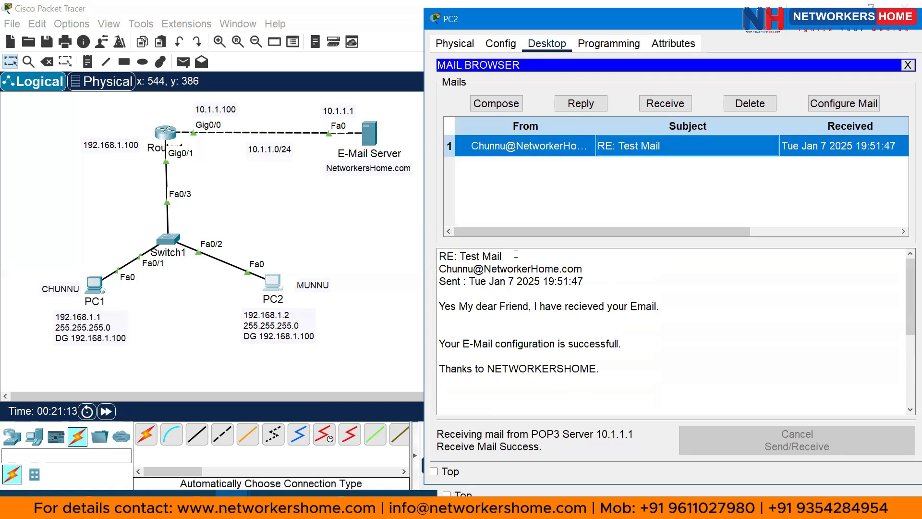
drag(502, 256, 460, 256)
scroll(503, 265, down, 1)
scroll(503, 265, down, 5)
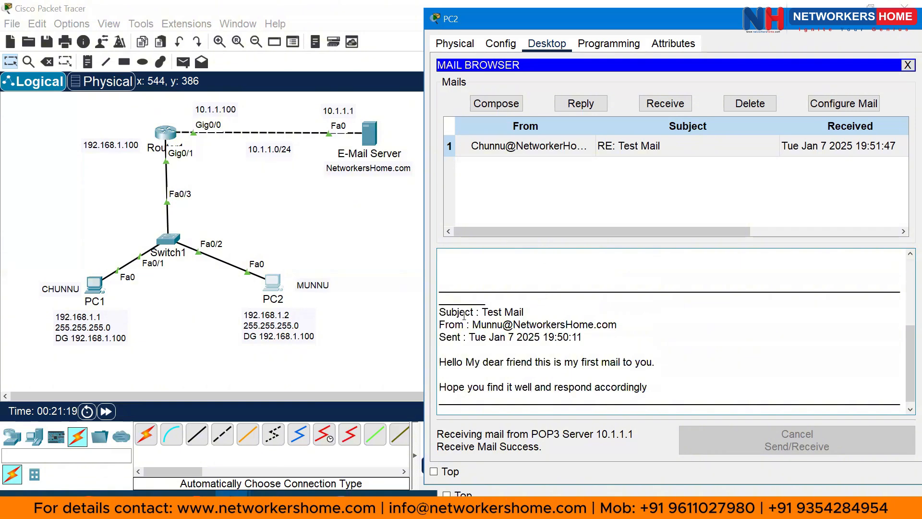
drag(474, 313, 521, 313)
scroll(478, 314, down, 1)
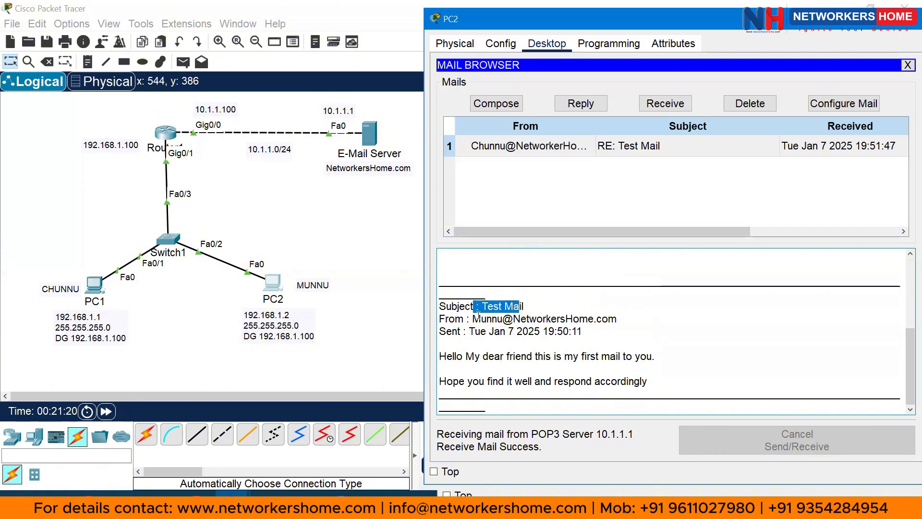
drag(458, 356, 602, 356)
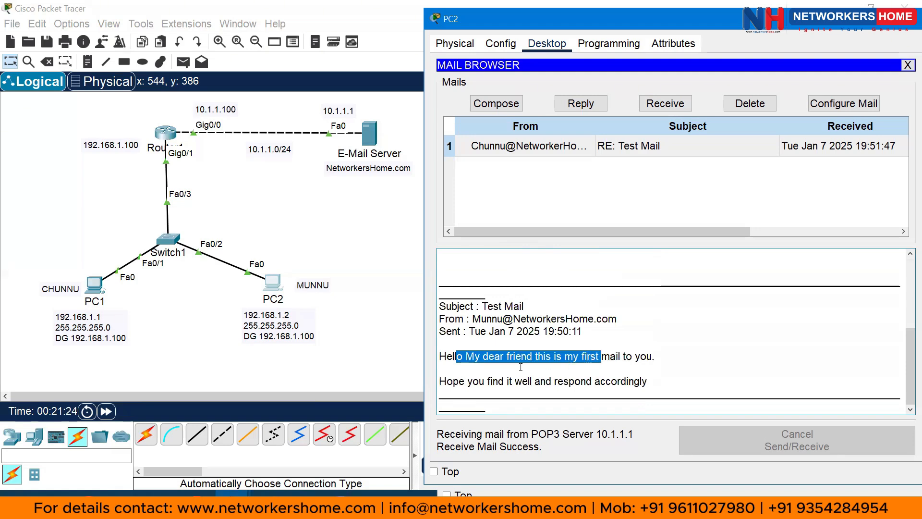
scroll(597, 366, up, 3)
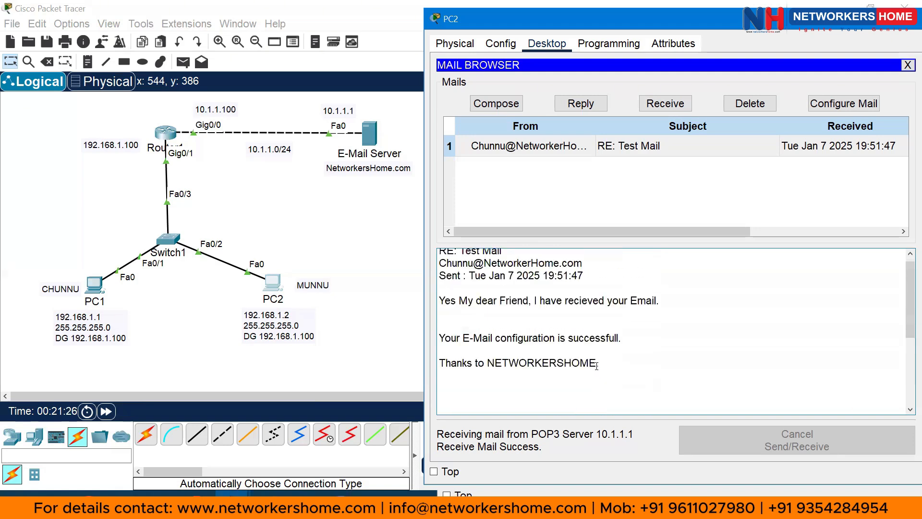
drag(623, 363, 462, 363)
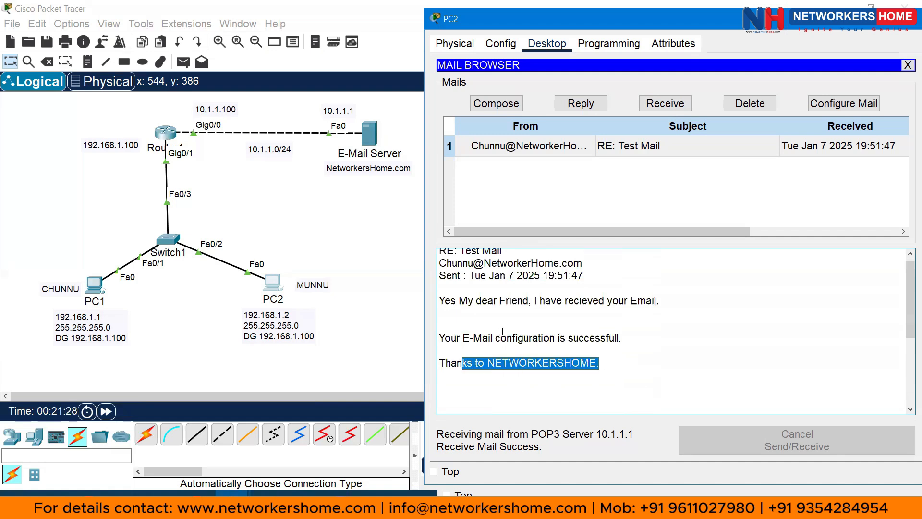
scroll(536, 296, up, 1)
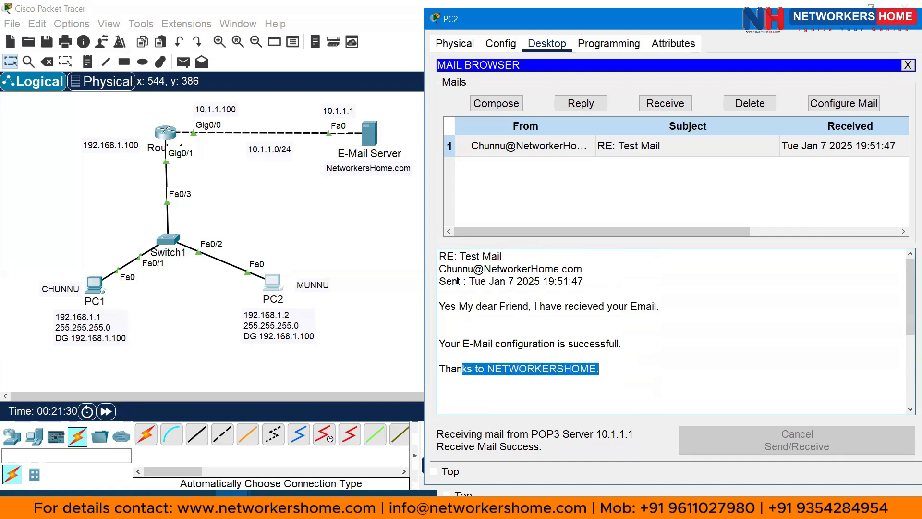
click(580, 305)
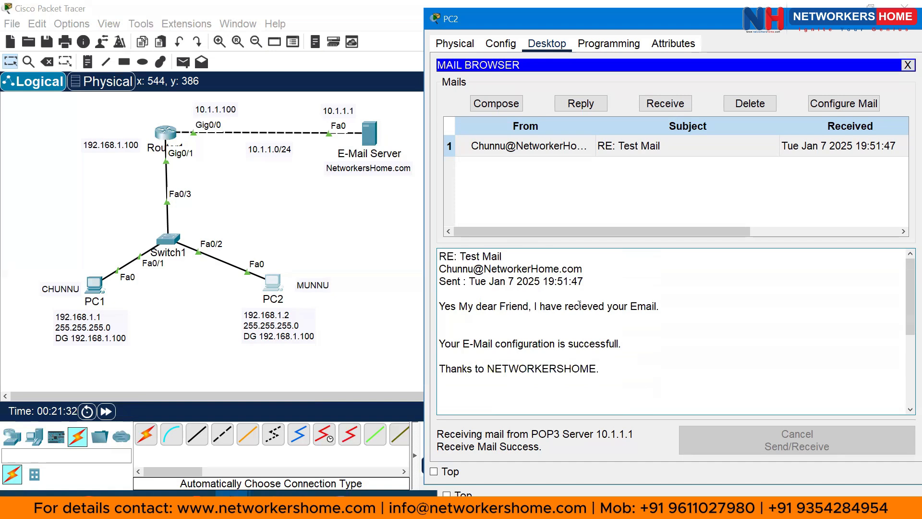